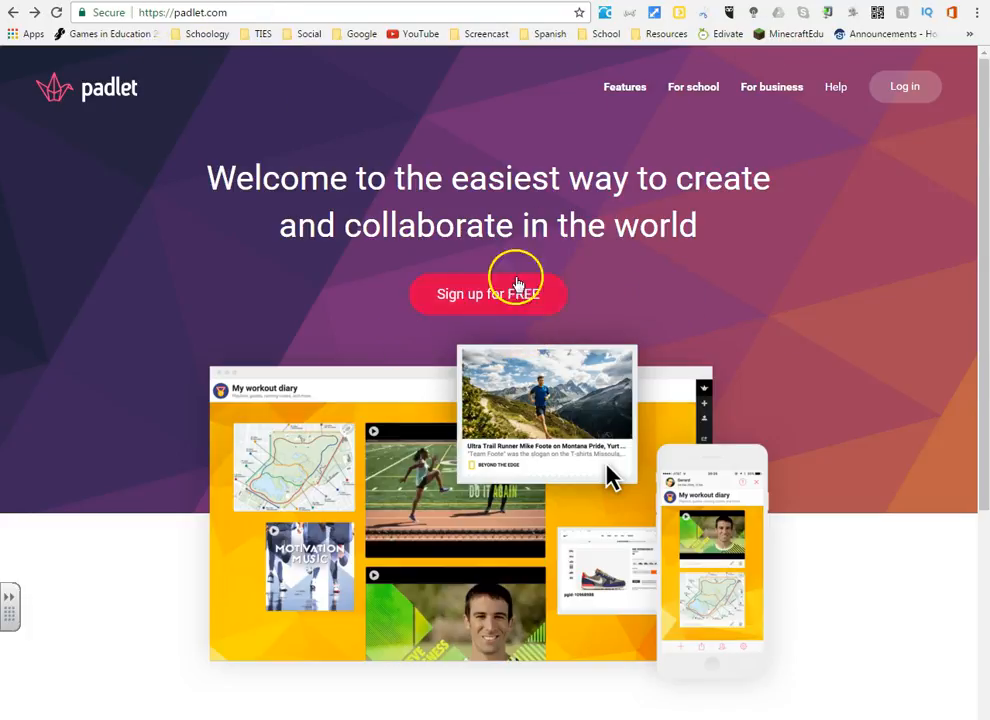
Log in to Padlet with the first listed Google account and allow the requested offline access.
left_click(912, 92)
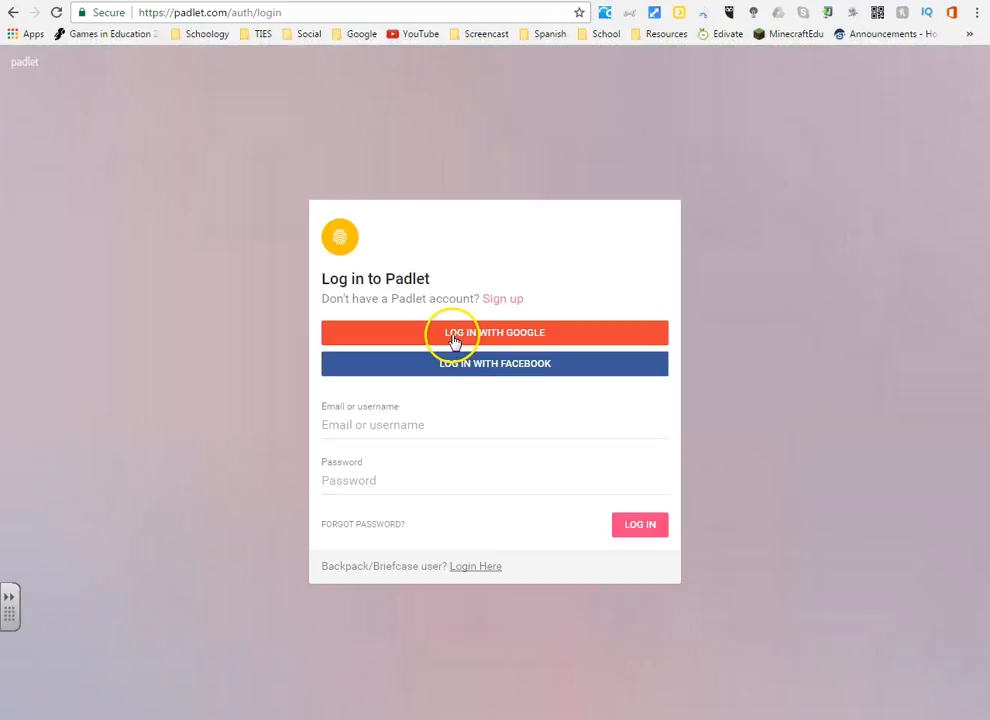
left_click(499, 334)
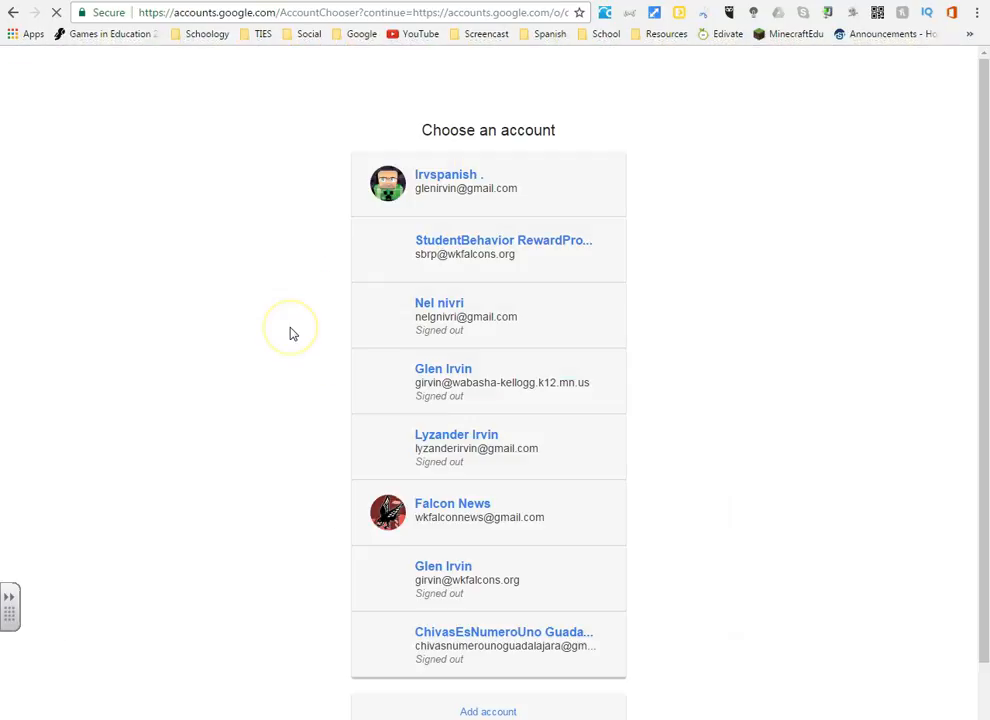
left_click(415, 199)
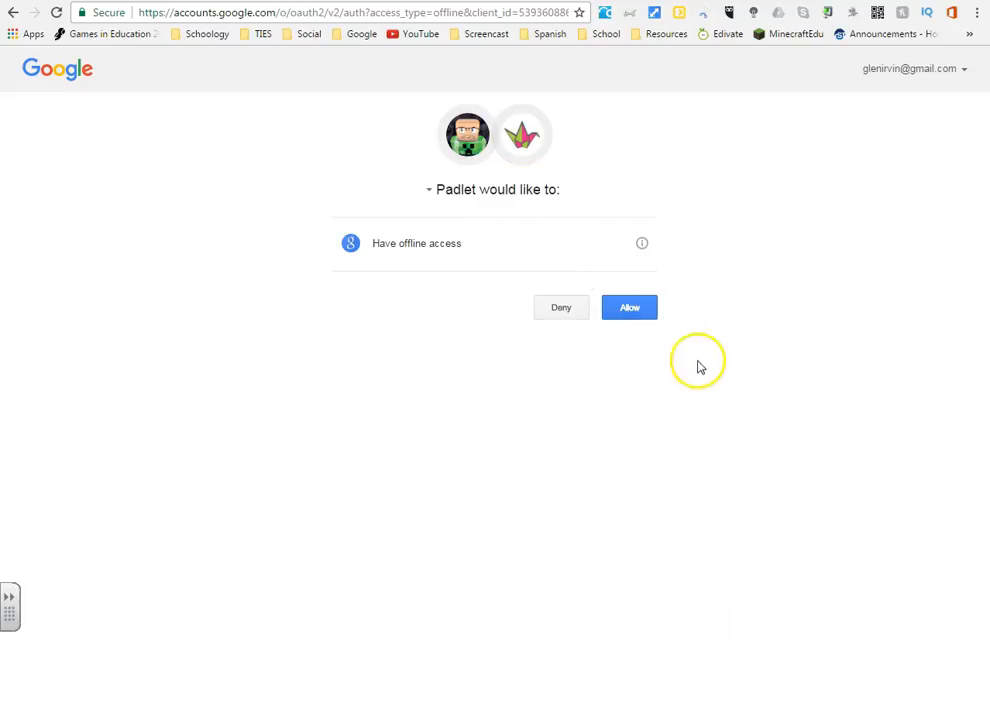
left_click(627, 313)
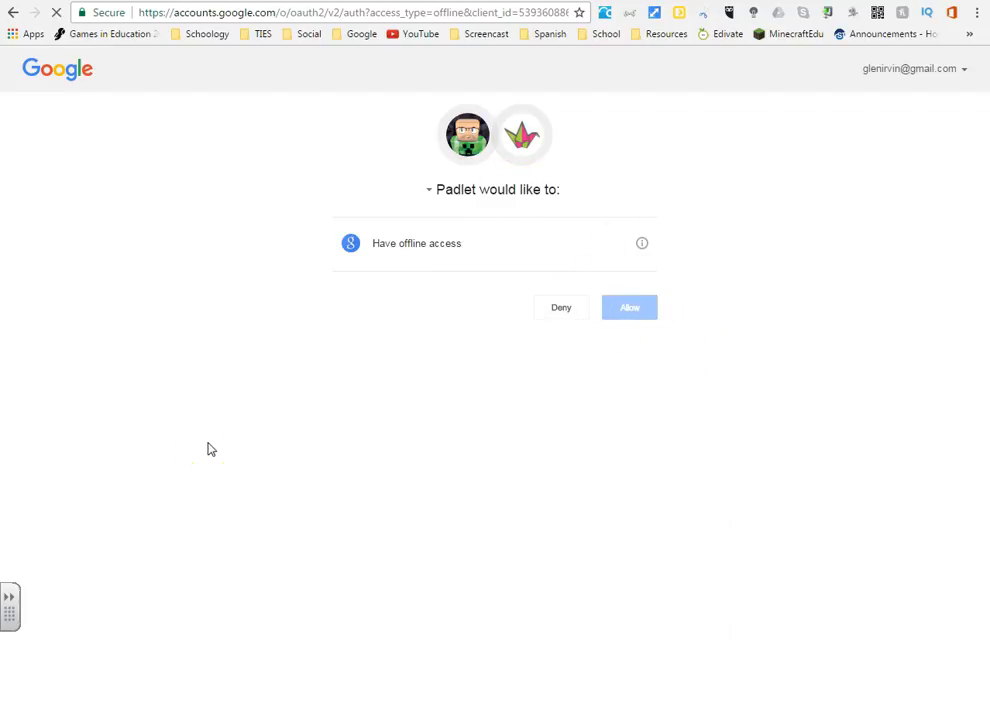
scroll(208, 449, "down", 2)
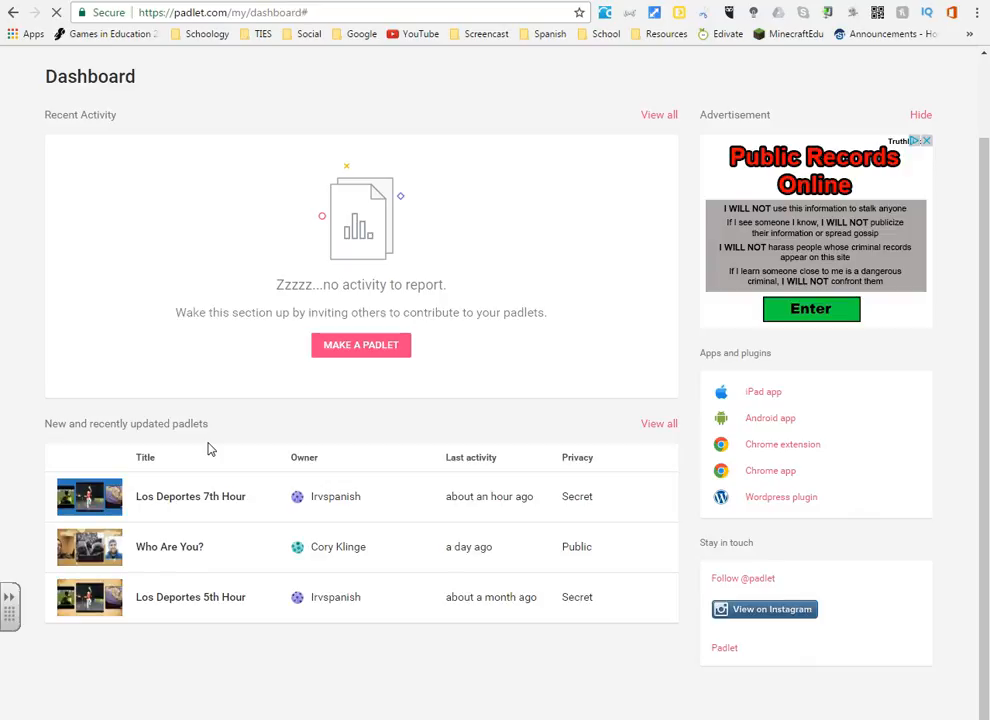
scroll(515, 275, "up", 2)
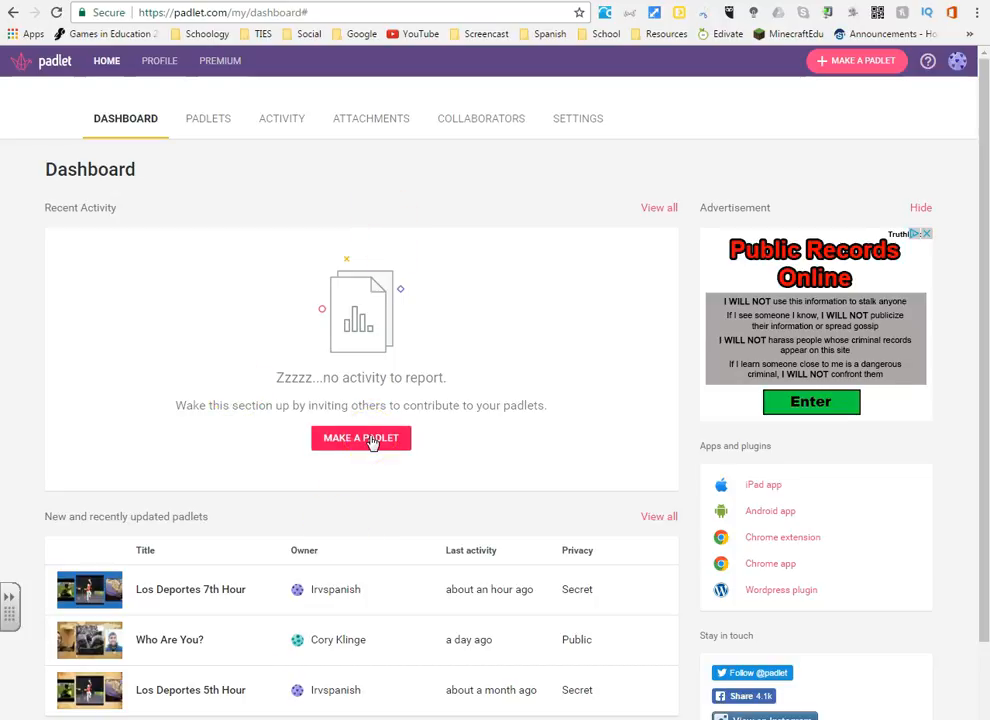
Make a new padlet from the dashboard.
left_click(345, 438)
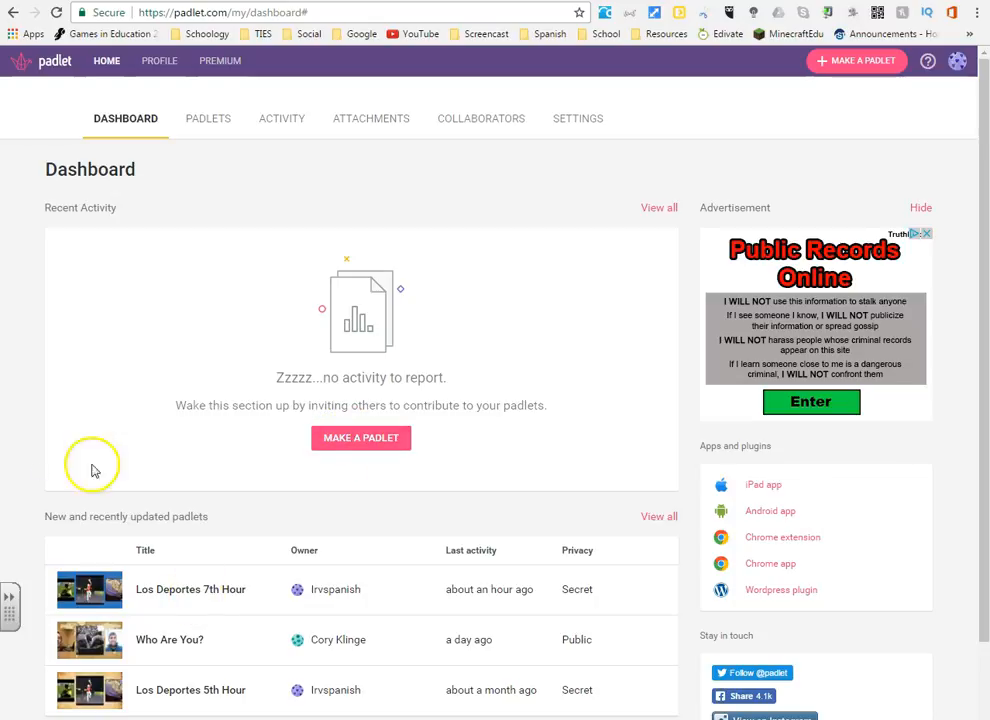
left_click(362, 440)
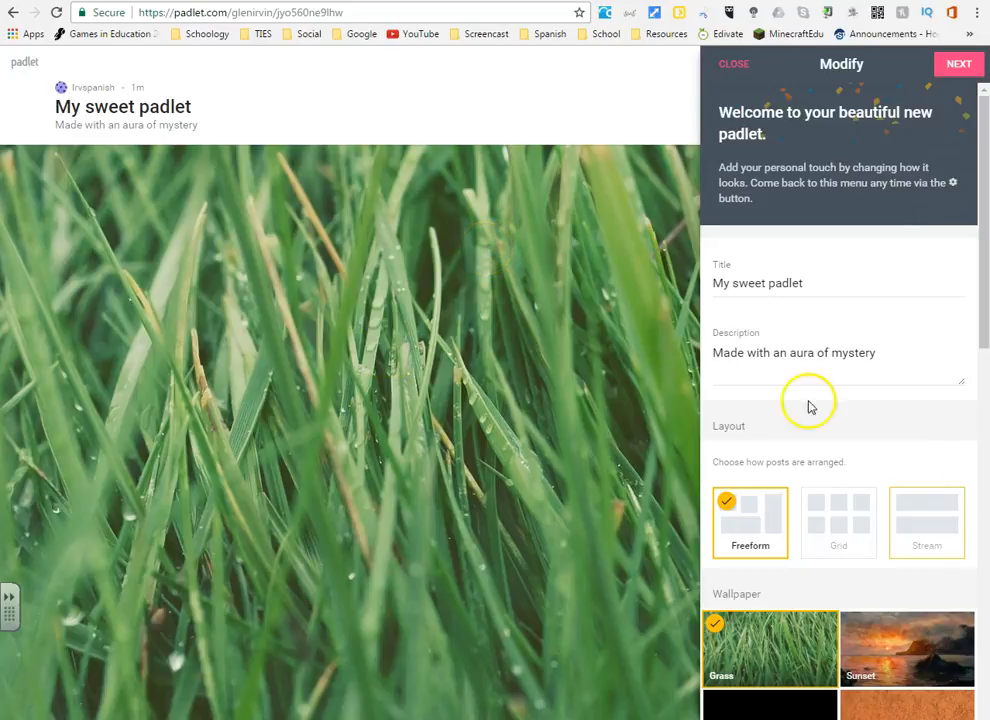
scroll(888, 636, "down", 3)
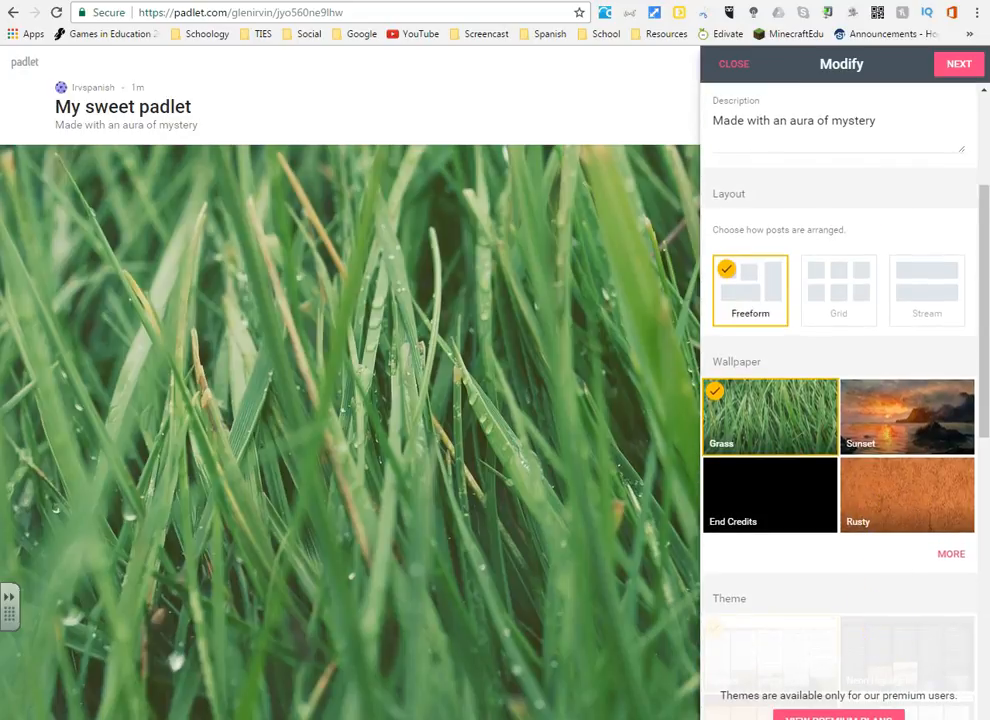
scroll(840, 254, "up", 3)
Set the new padlet's title to "Sample Class" and its description to "Ideas".
triple_click(806, 283)
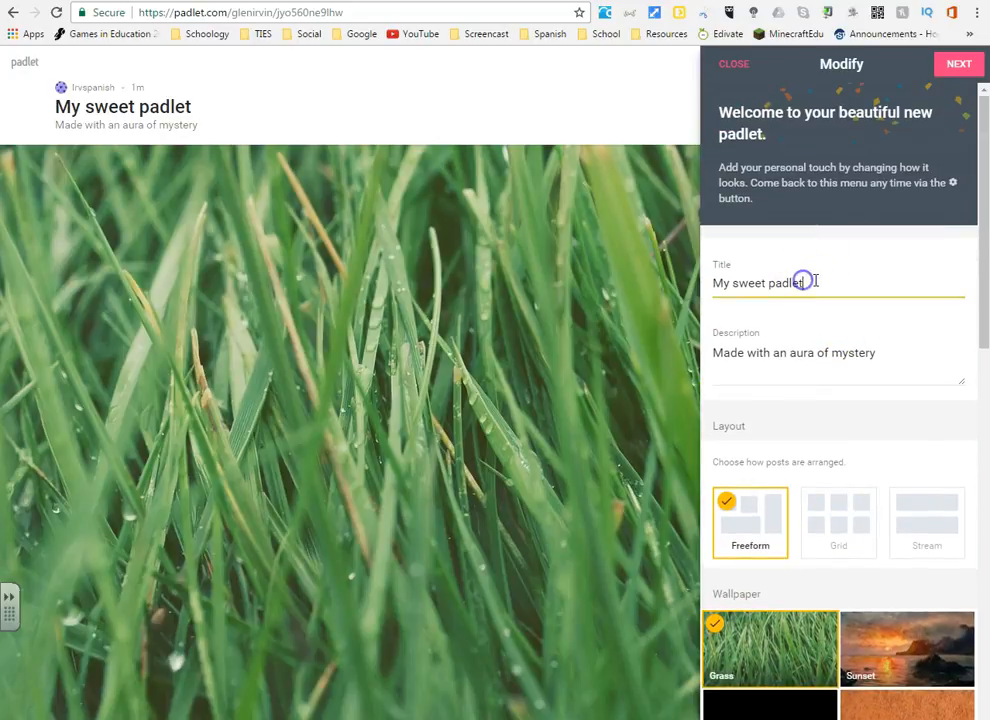
type("Samp")
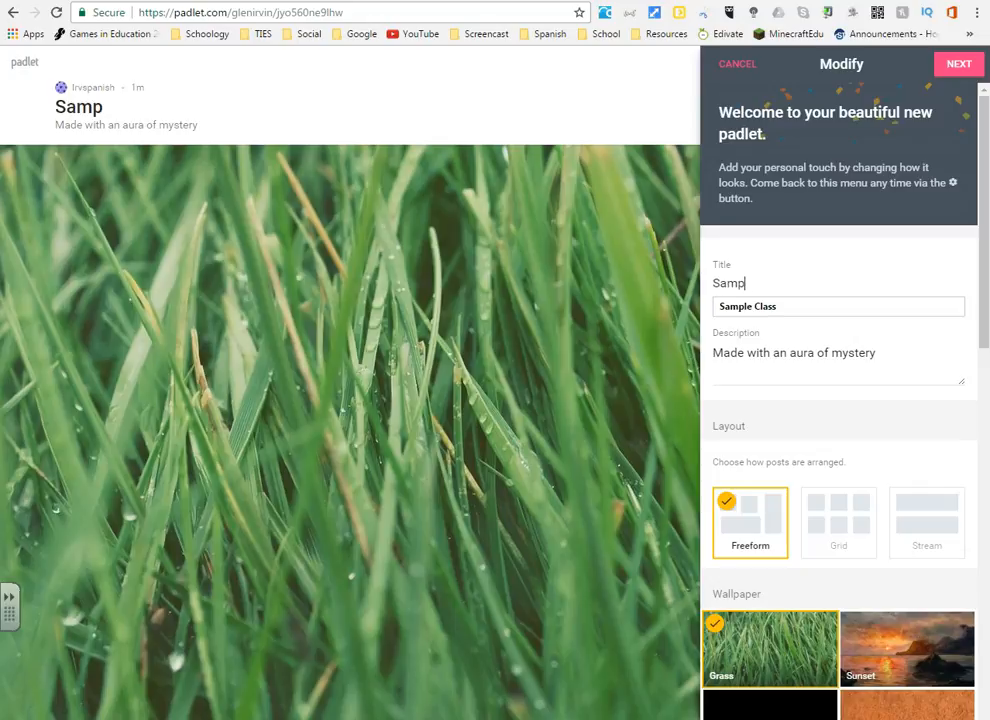
type("le")
left_click(773, 306)
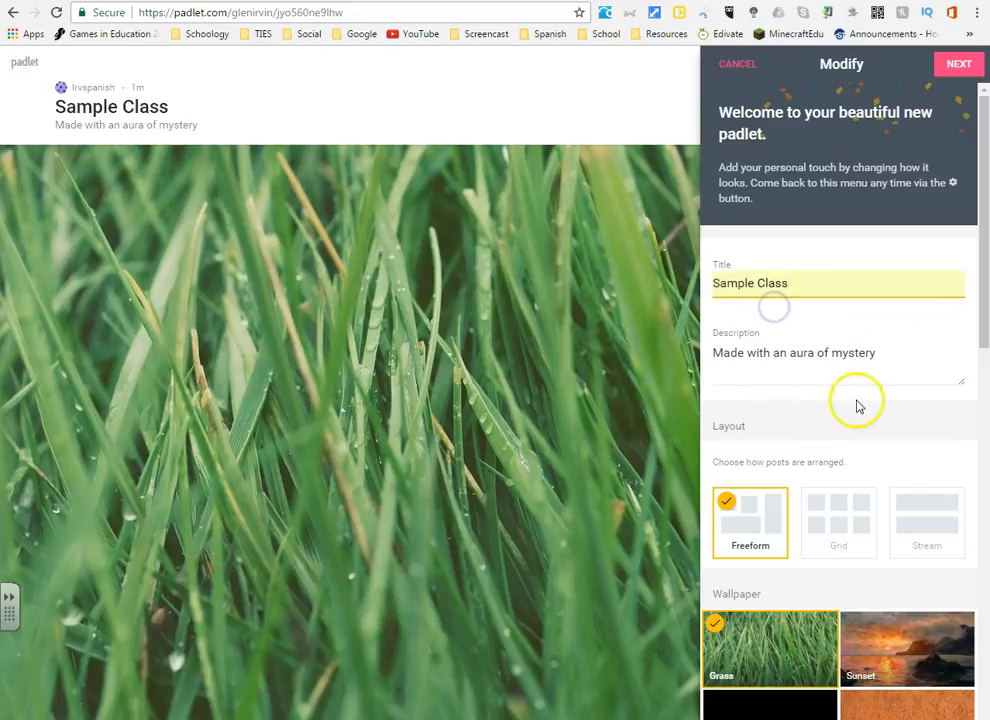
left_click_drag(718, 354, 885, 345)
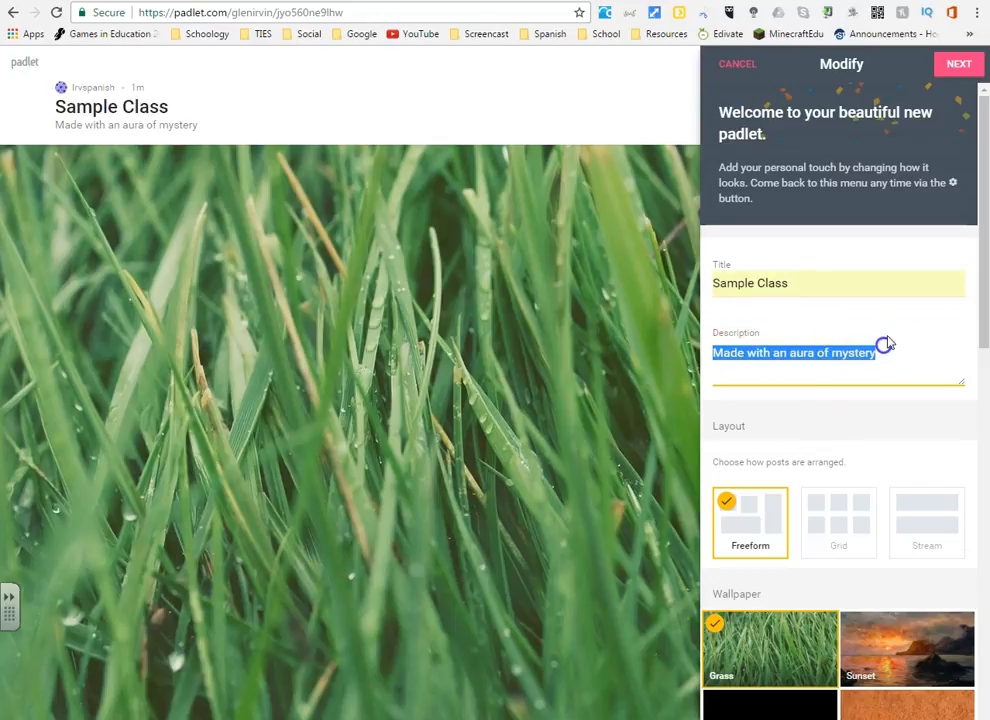
type("Ideas")
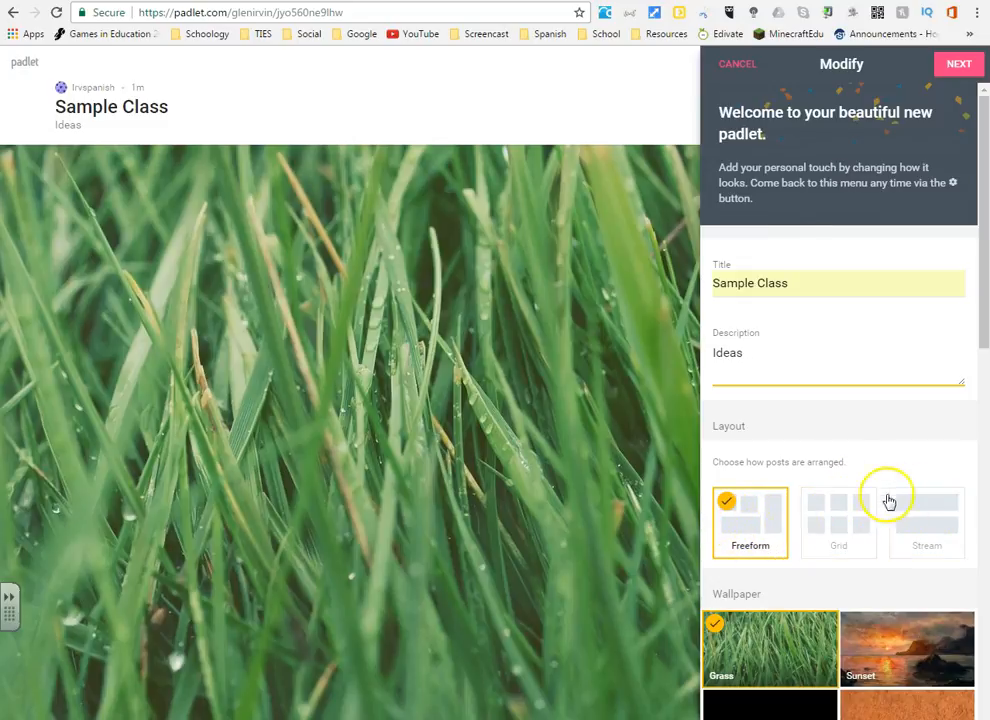
Examine the padlet's layout, wallpaper, theme, icon, posting, tag and address options.
scroll(840, 443, "down", 3)
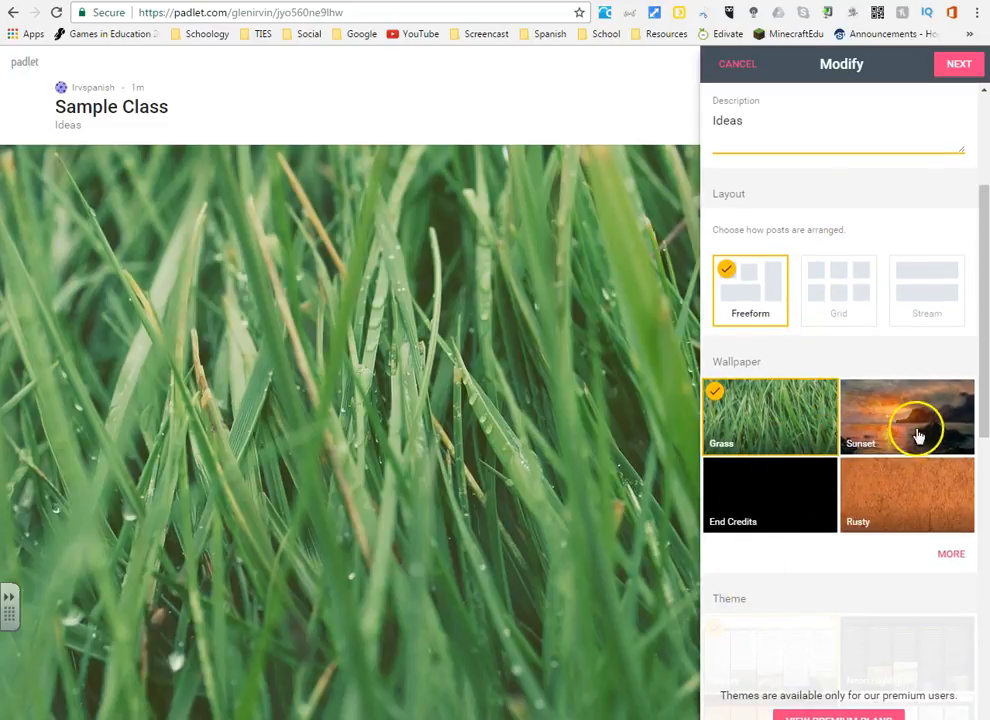
scroll(915, 440, "down", 1)
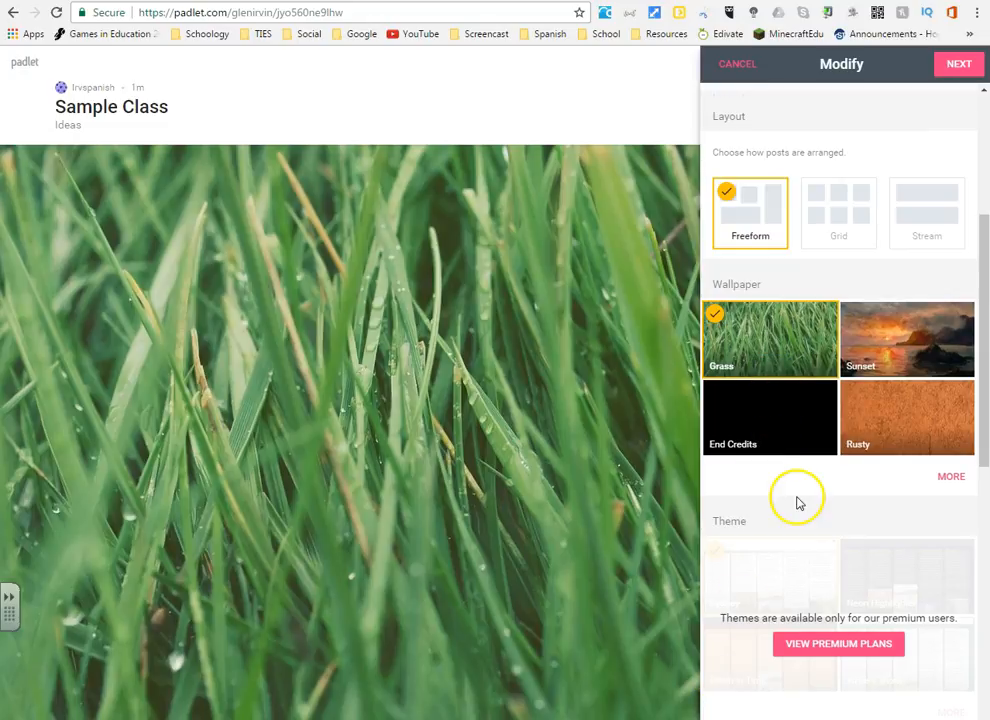
scroll(798, 504, "down", 2)
scroll(820, 330, "up", 2)
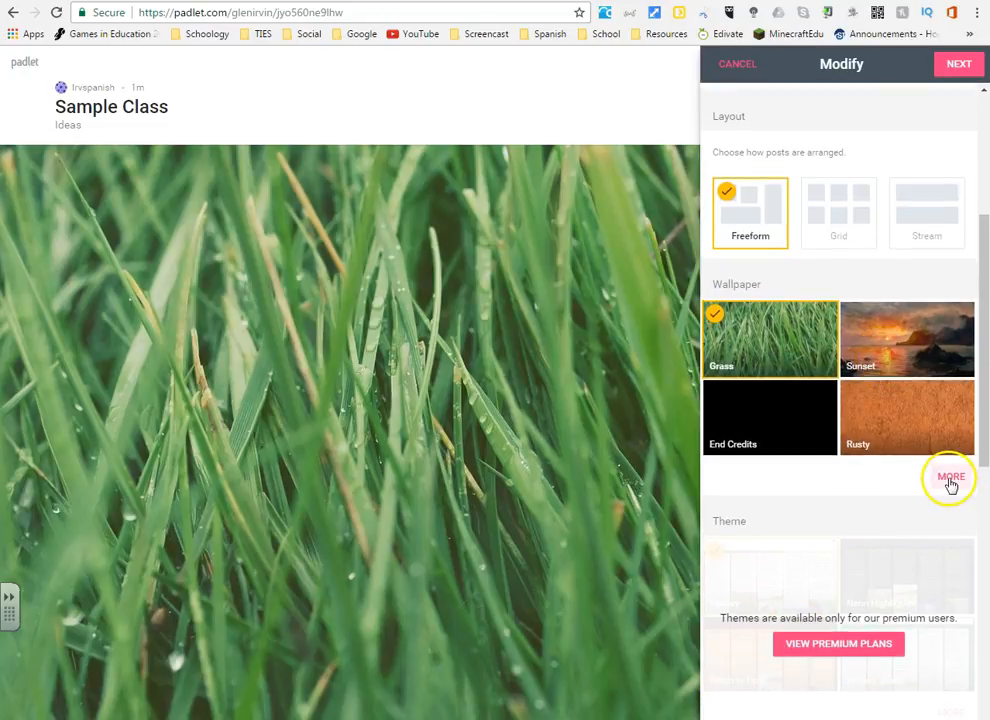
scroll(902, 457, "down", 3)
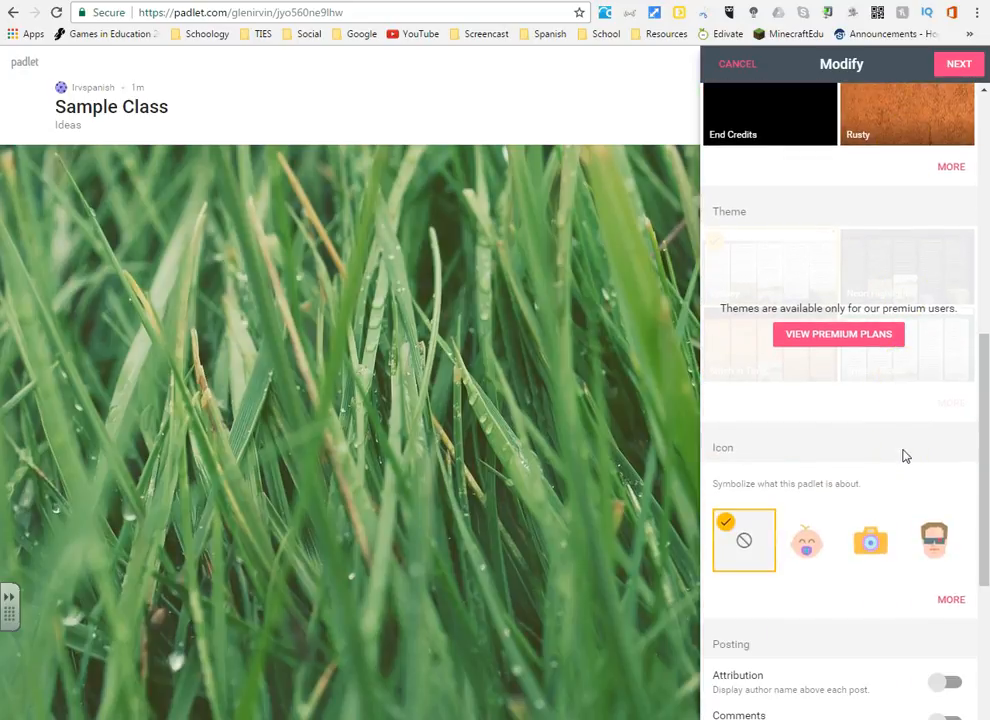
scroll(902, 457, "up", 3)
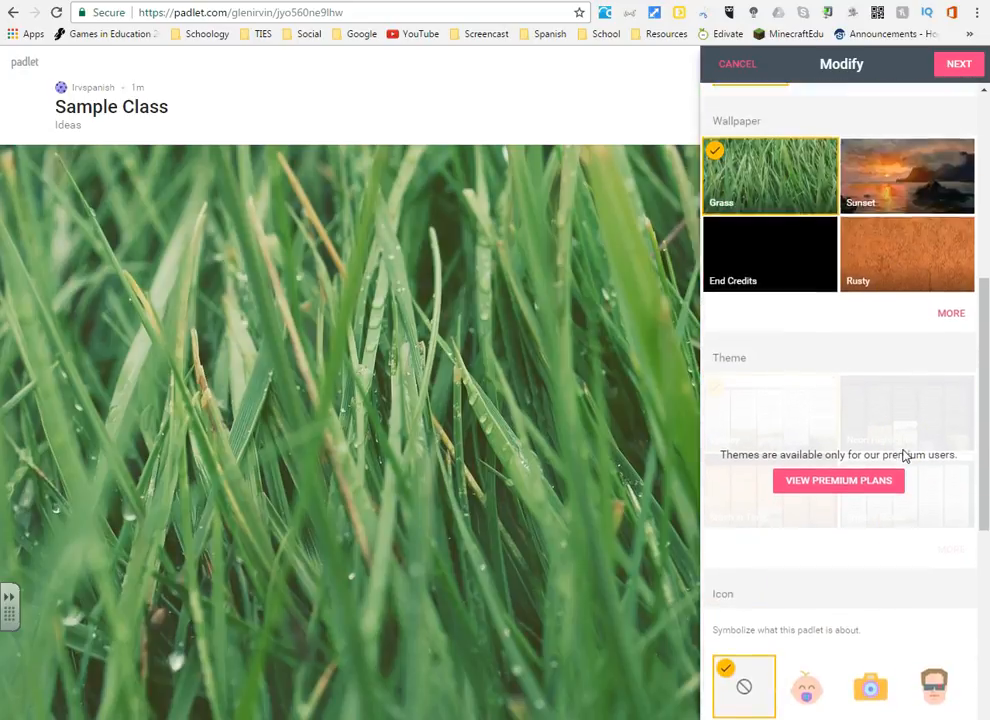
scroll(902, 457, "down", 6)
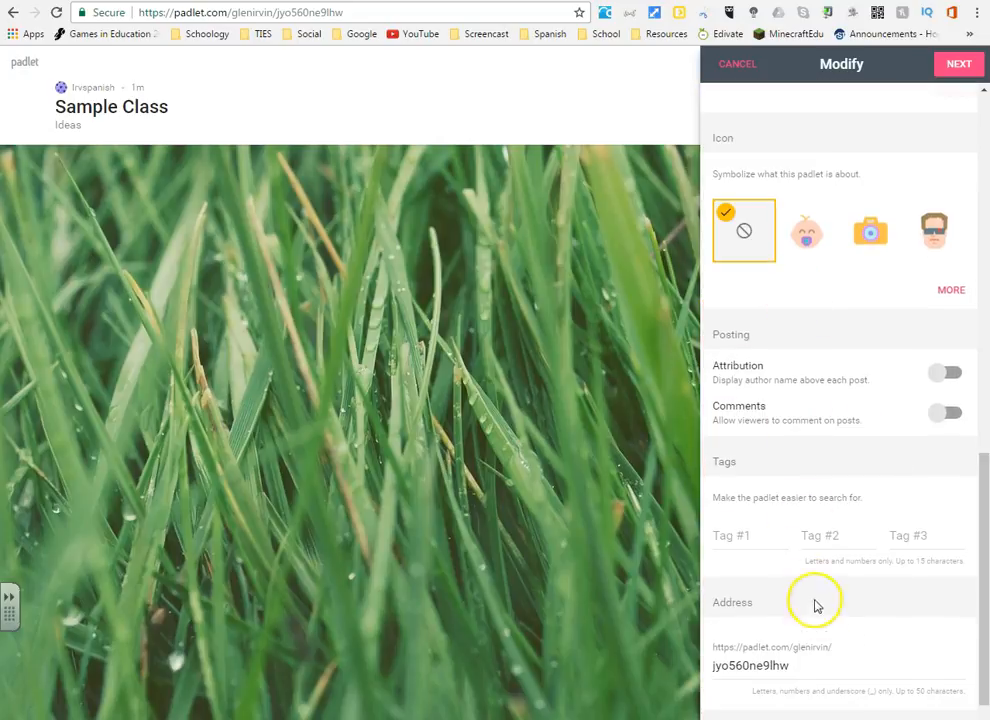
scroll(824, 480, "up", 4)
scroll(824, 484, "up", 5)
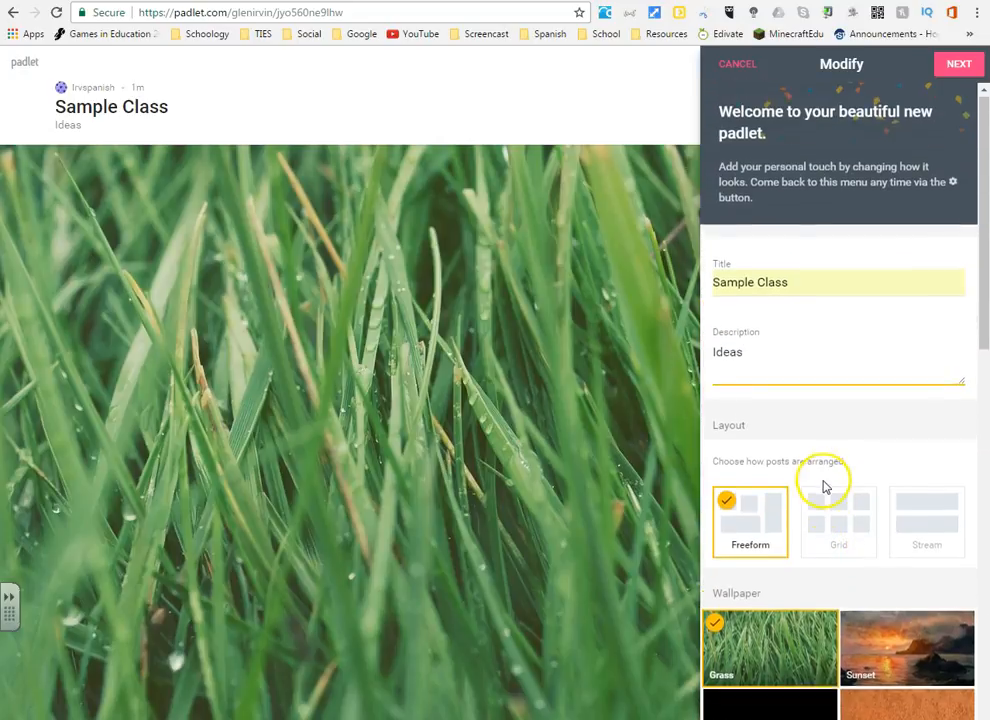
Continue to the privacy settings, try the Secret, Password protected and Private options, and set the padlet's privacy to Public.
left_click(945, 72)
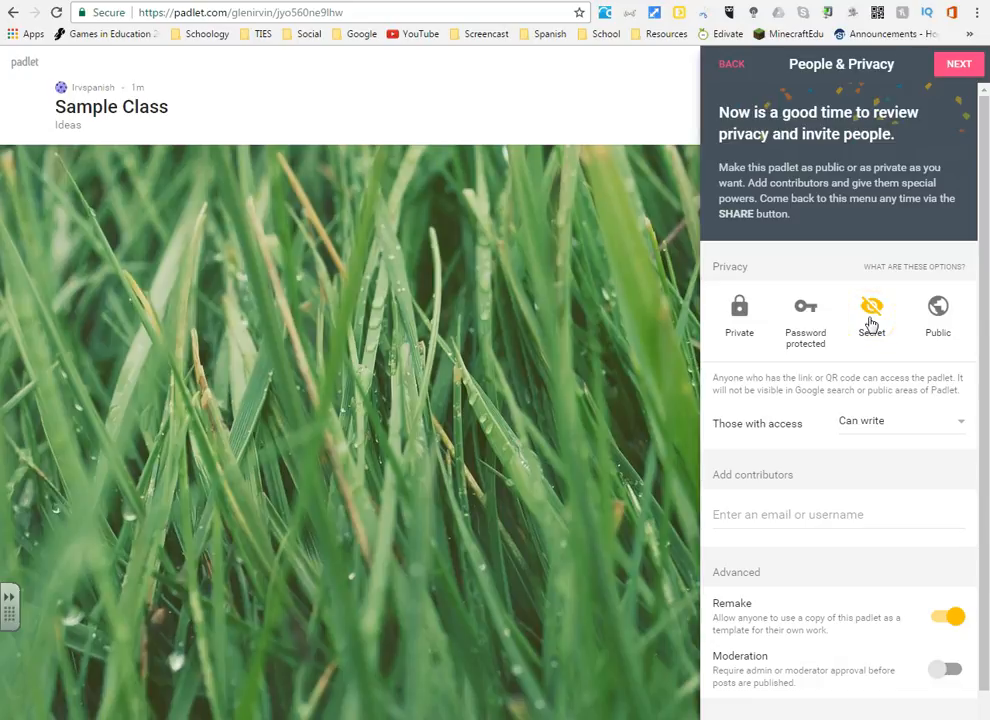
left_click(937, 307)
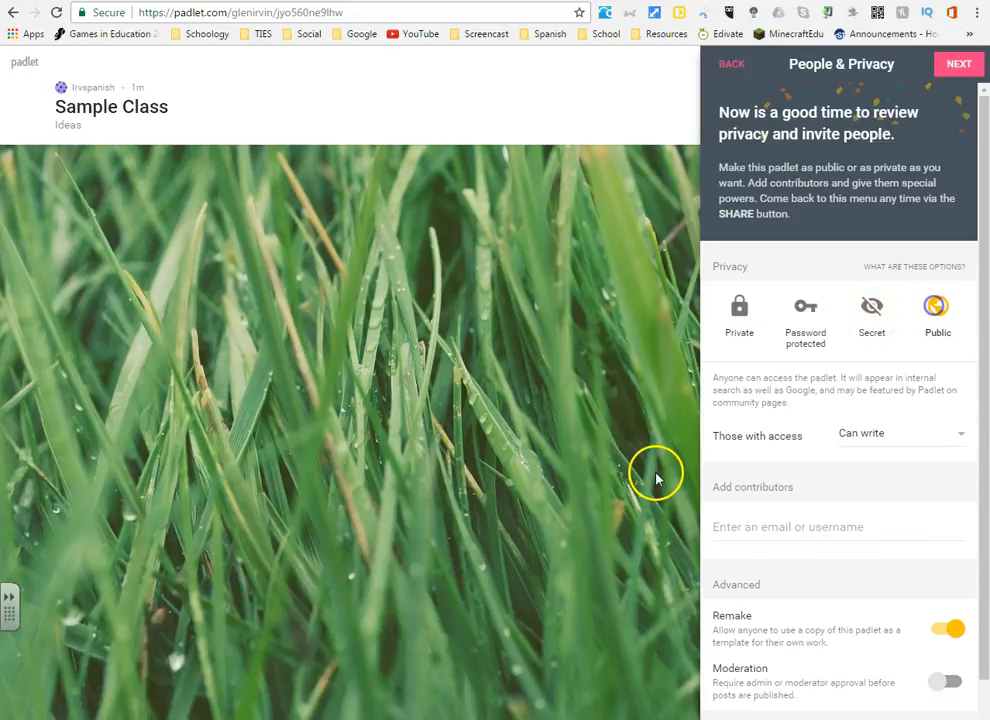
left_click(858, 322)
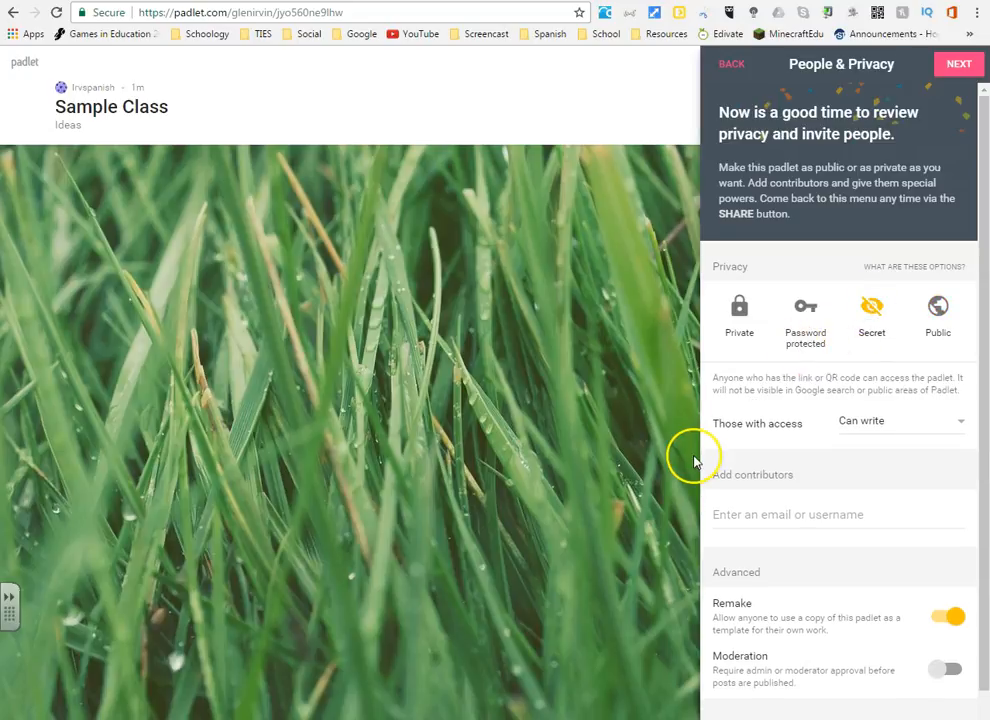
left_click(802, 322)
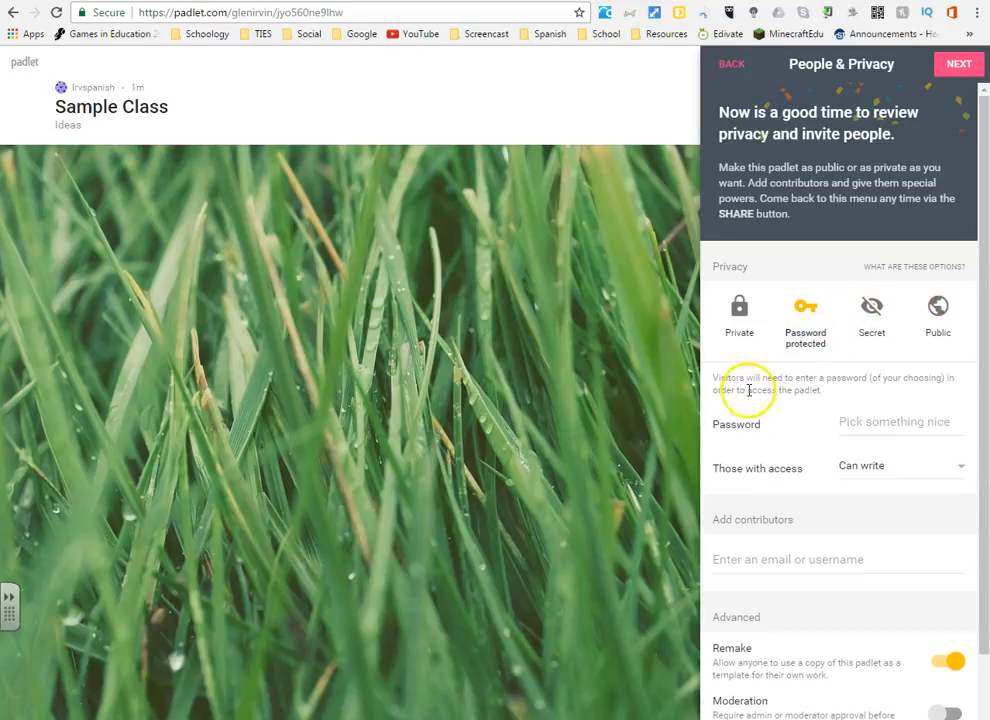
left_click(738, 318)
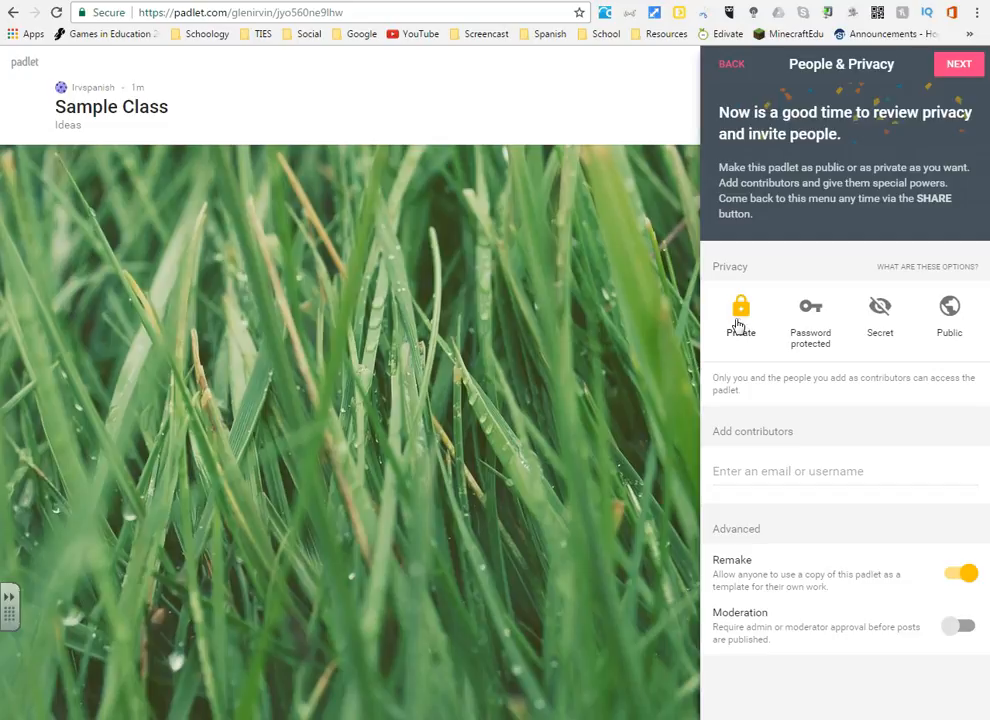
left_click(880, 314)
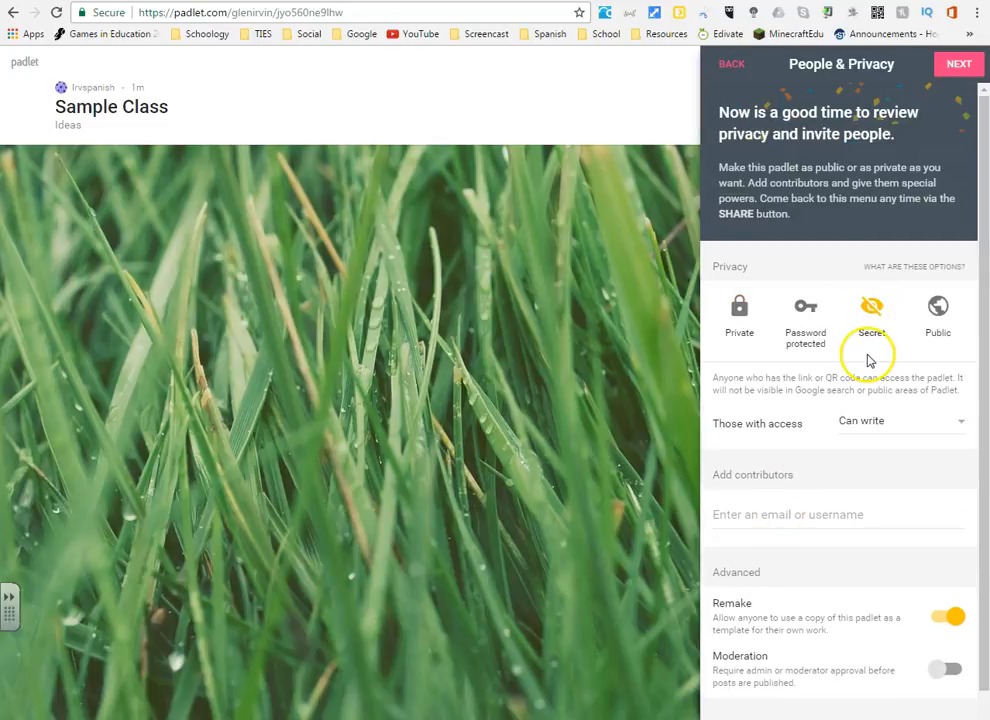
left_click(924, 310)
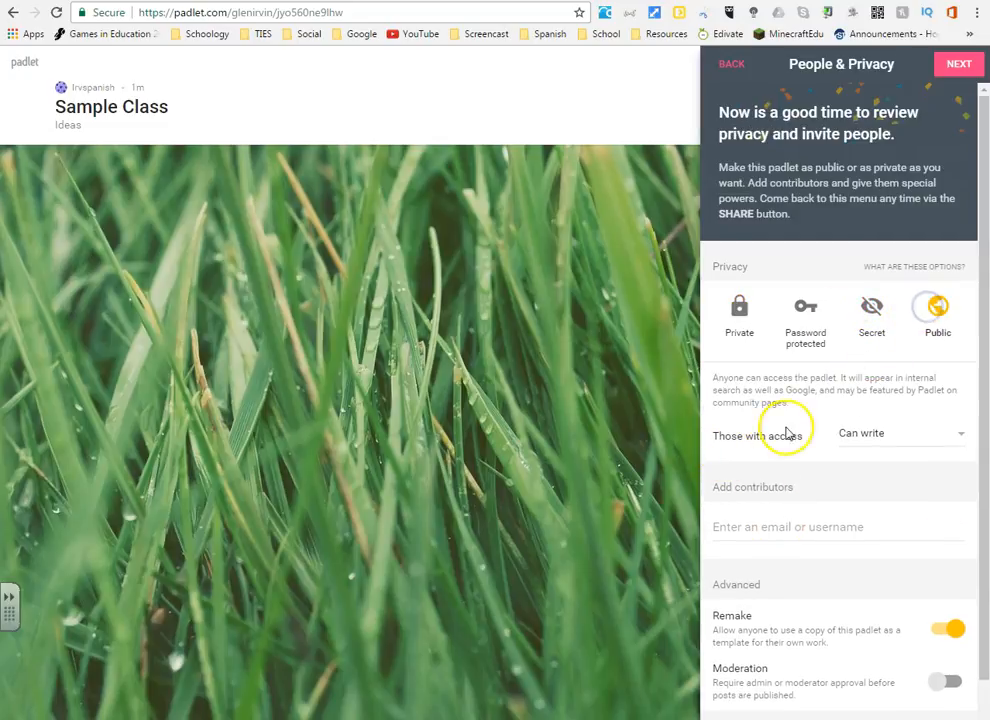
Review the permission levels for those with access, keep "Can write", and finish the padlet setup.
left_click(915, 443)
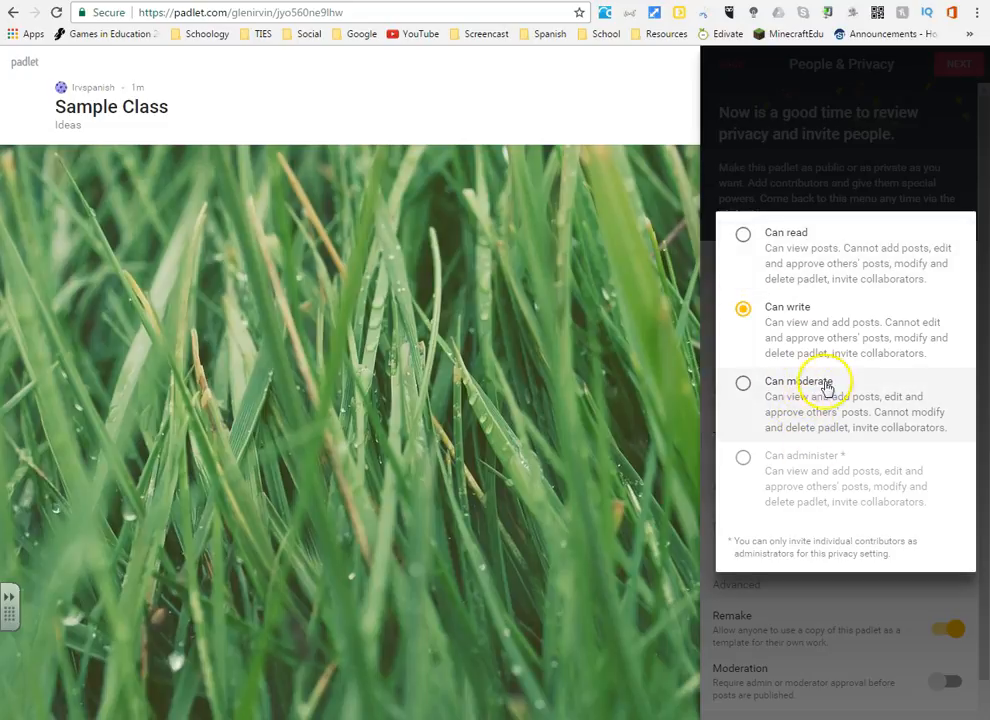
left_click(580, 400)
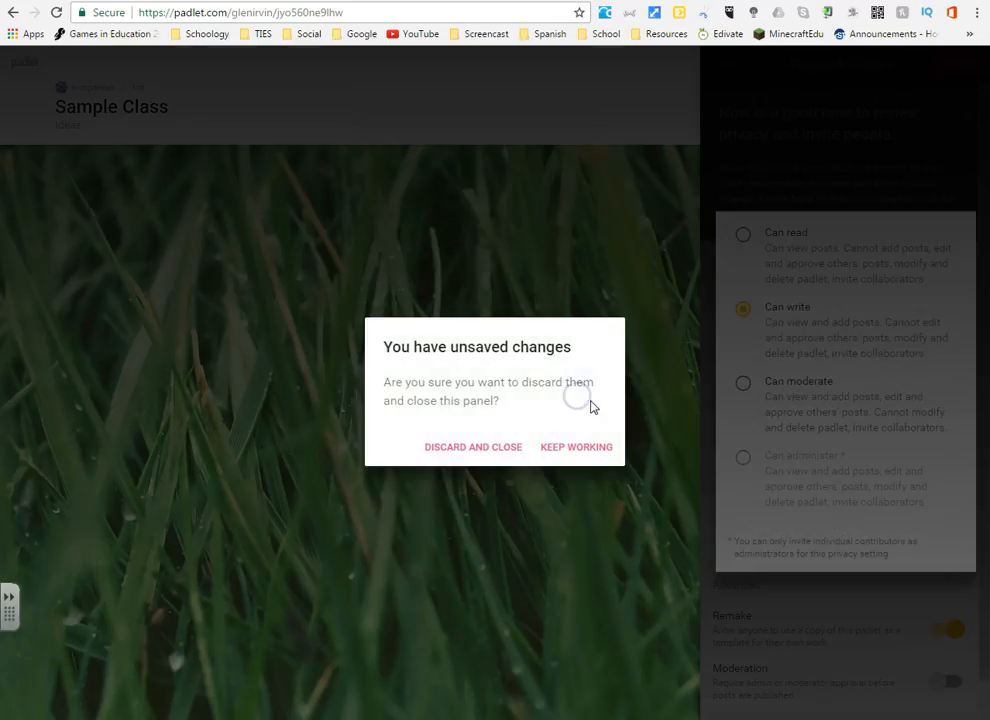
left_click(577, 450)
left_click(814, 330)
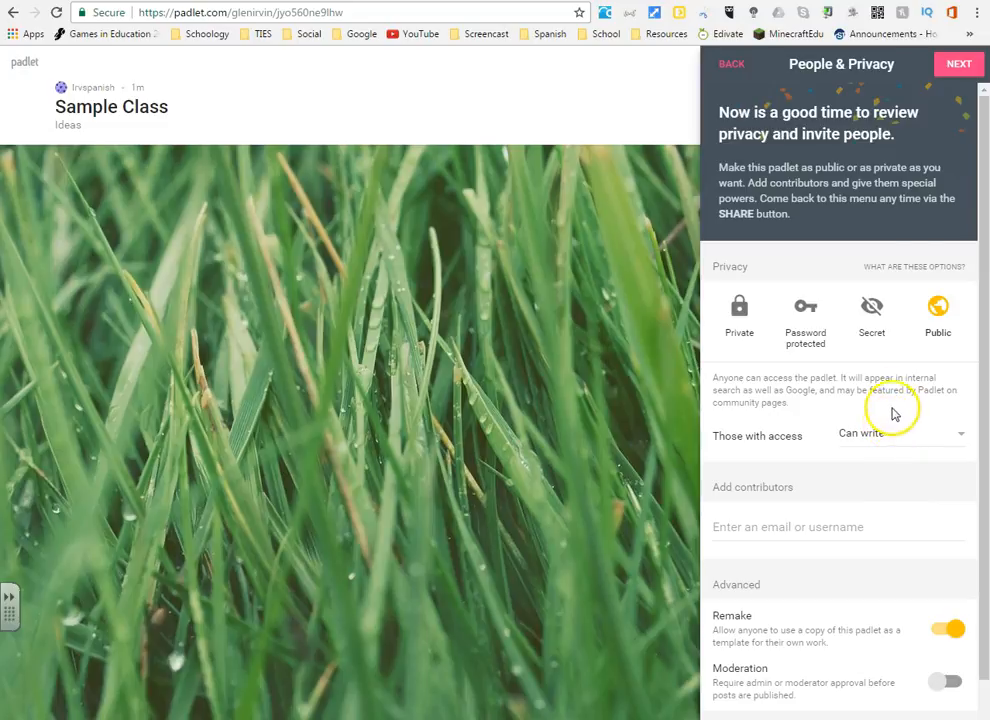
left_click(959, 68)
left_click(834, 276)
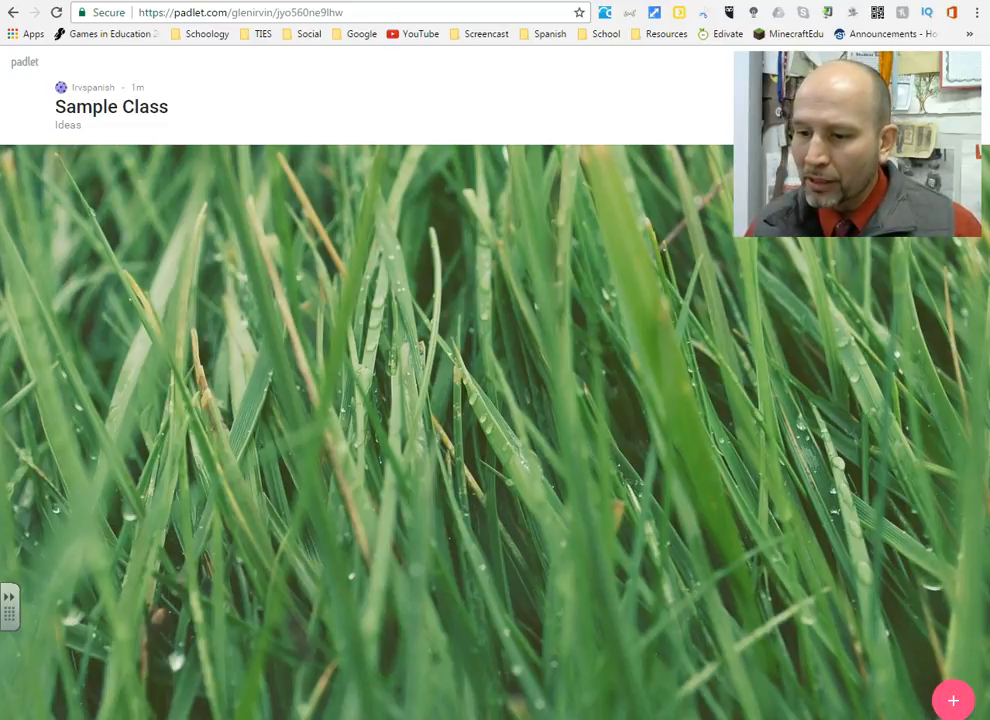
Add a post titled "Chupacabra" to the Sample Class padlet and return to the dashboard.
left_click(955, 706)
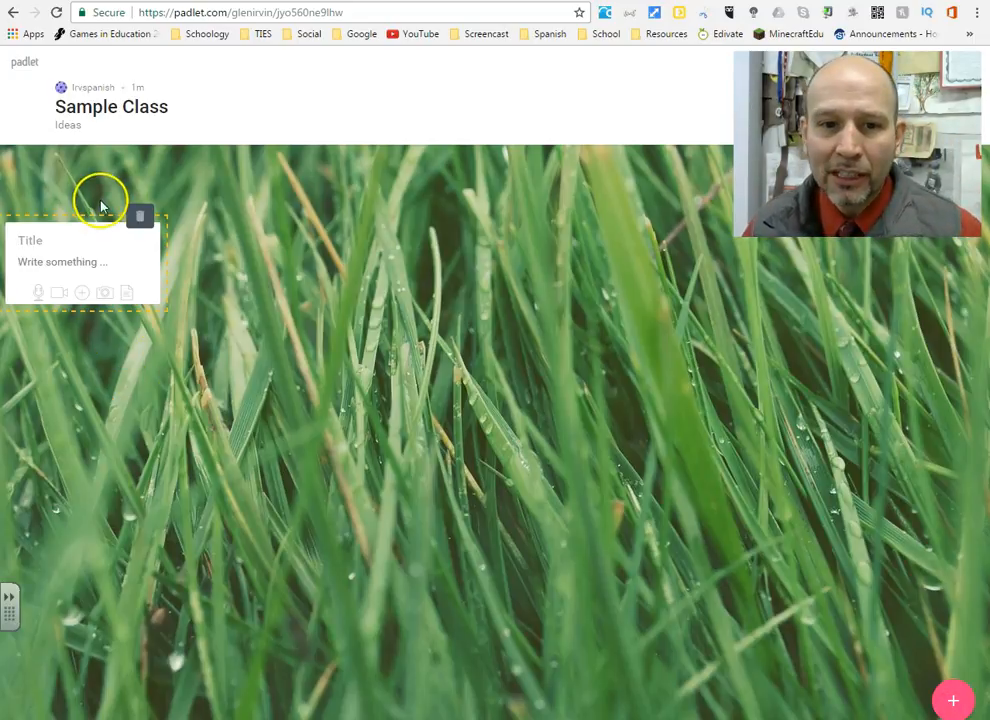
left_click(32, 241)
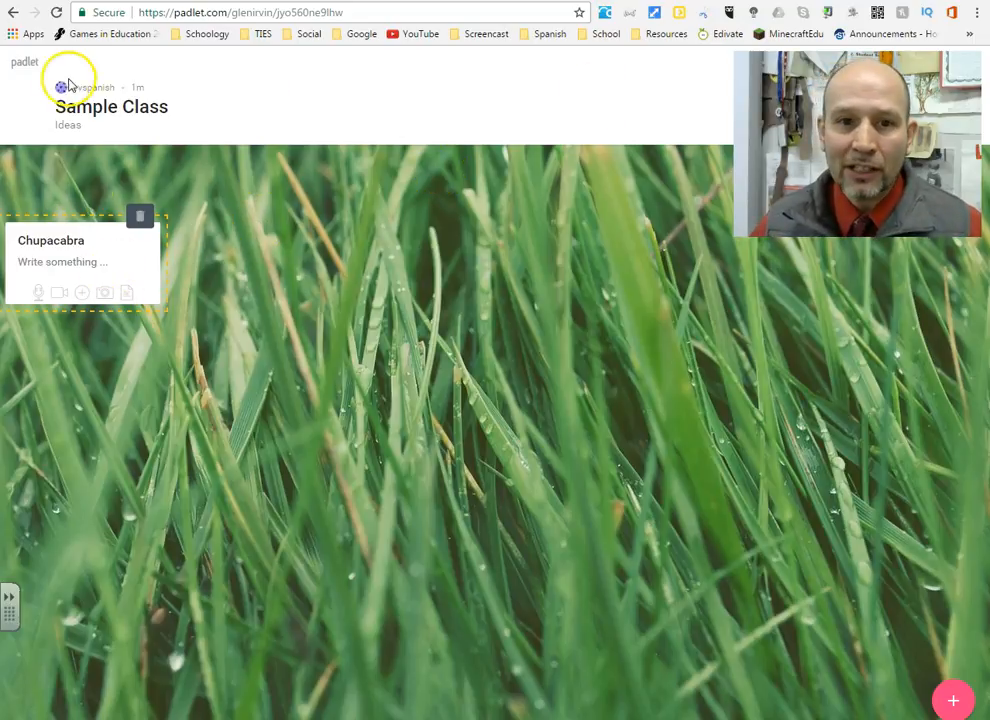
left_click(25, 64)
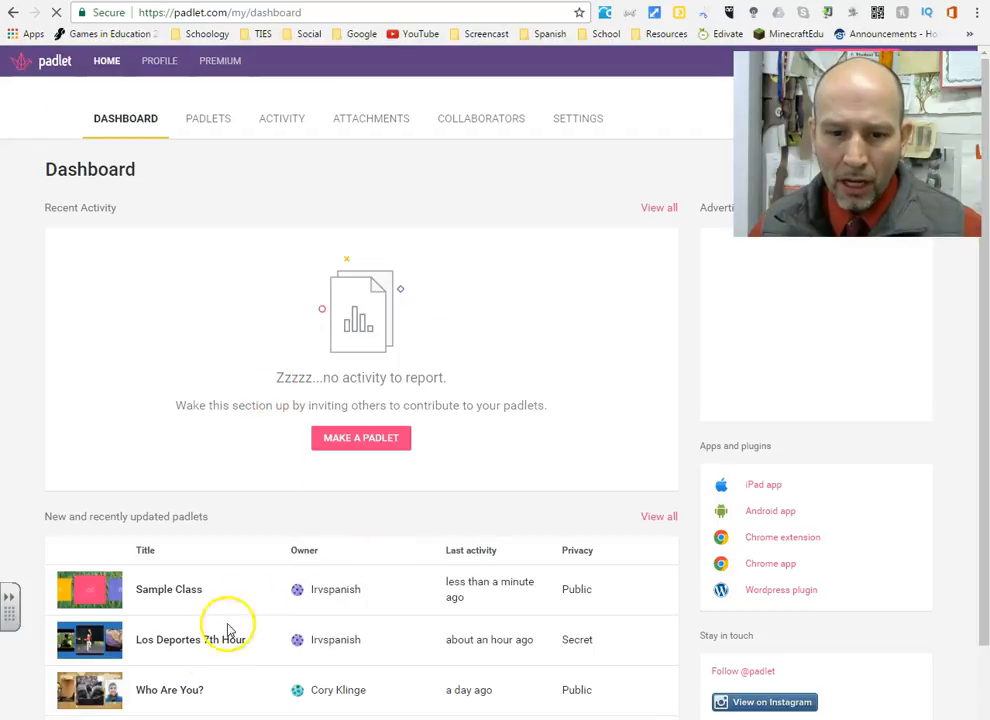
Open the "Los Deportes 7th Hour" padlet and spread out its Soccer, Tennis and Basketball posts.
left_click(205, 643)
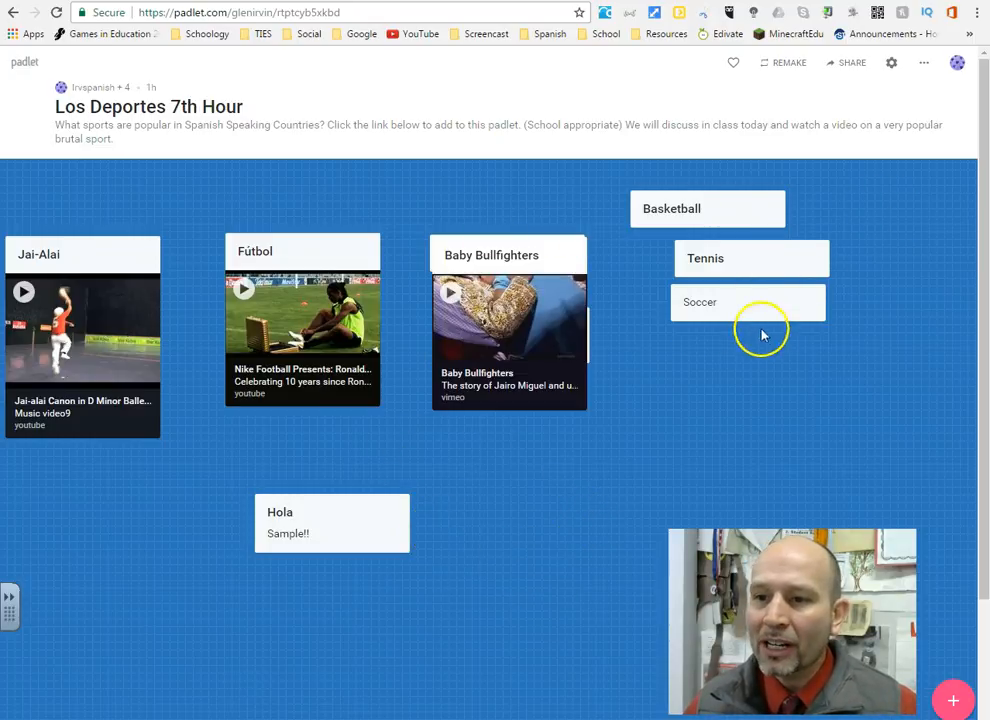
left_click_drag(761, 314, 817, 379)
left_click_drag(738, 259, 733, 301)
left_click_drag(693, 218, 718, 224)
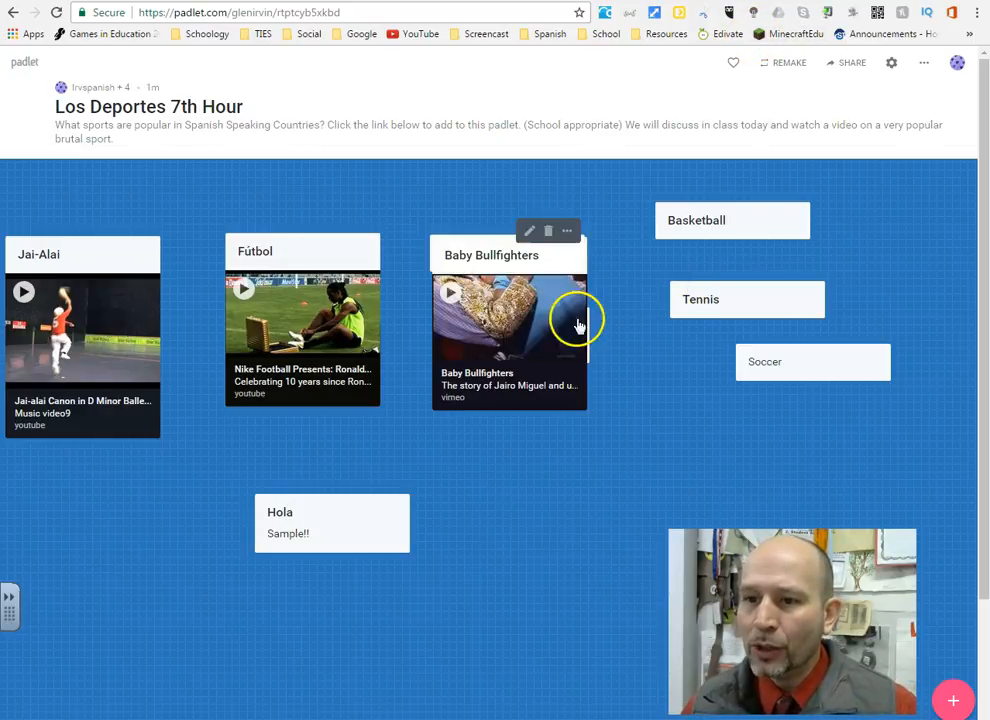
Open the padlet's sharing options for embedding in a blog or website and copy the full embed code.
left_click(852, 62)
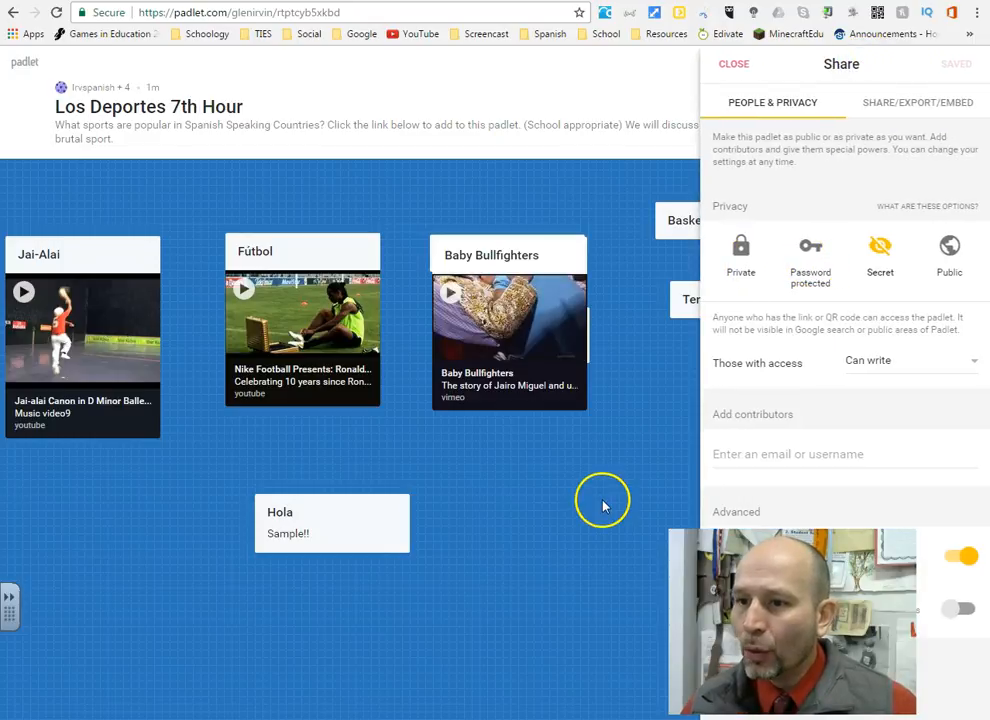
left_click(902, 107)
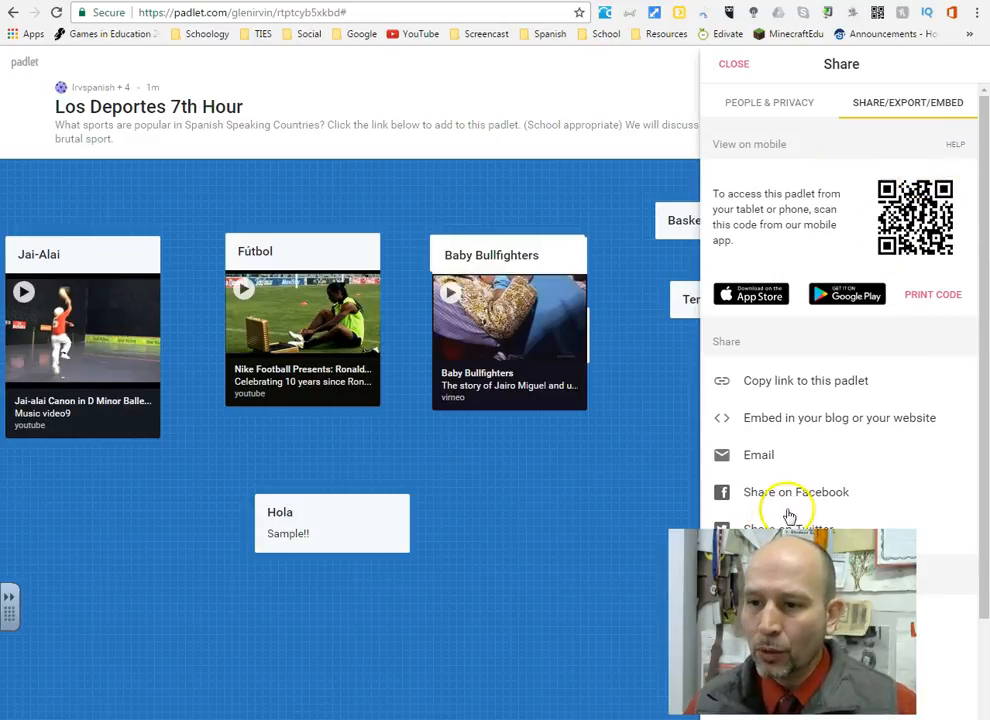
scroll(789, 515, "down", 1)
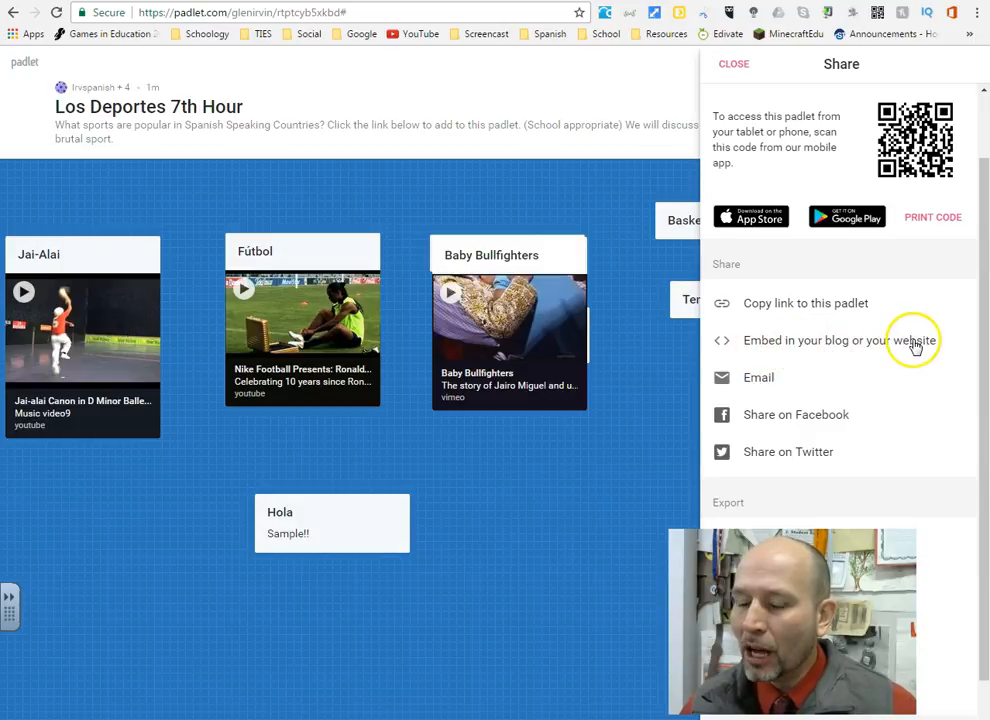
left_click(816, 346)
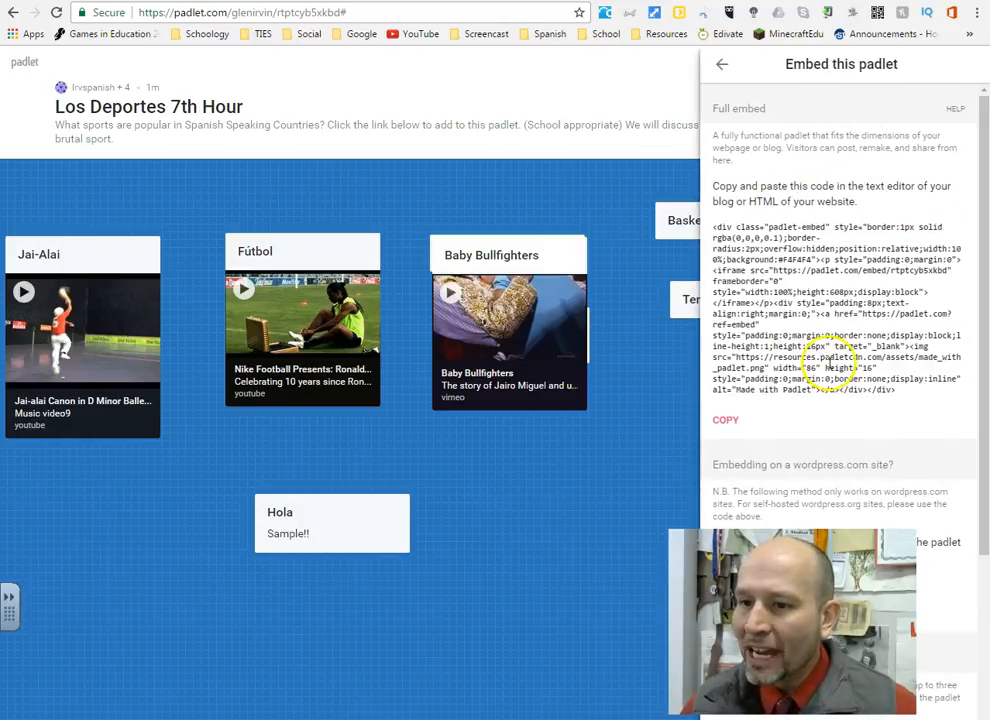
left_click(729, 421)
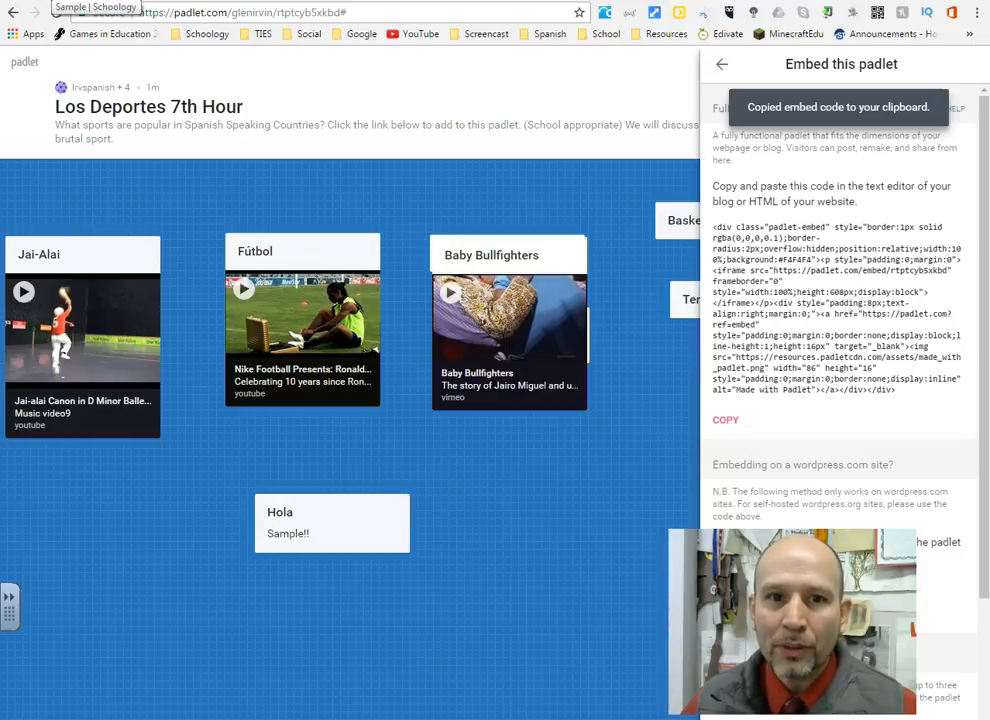
Switch to Schoology and start a new assignment named "Padlet Example" in the Falcon Academy Fall2015: Instructional Videos course.
left_click(53, 1)
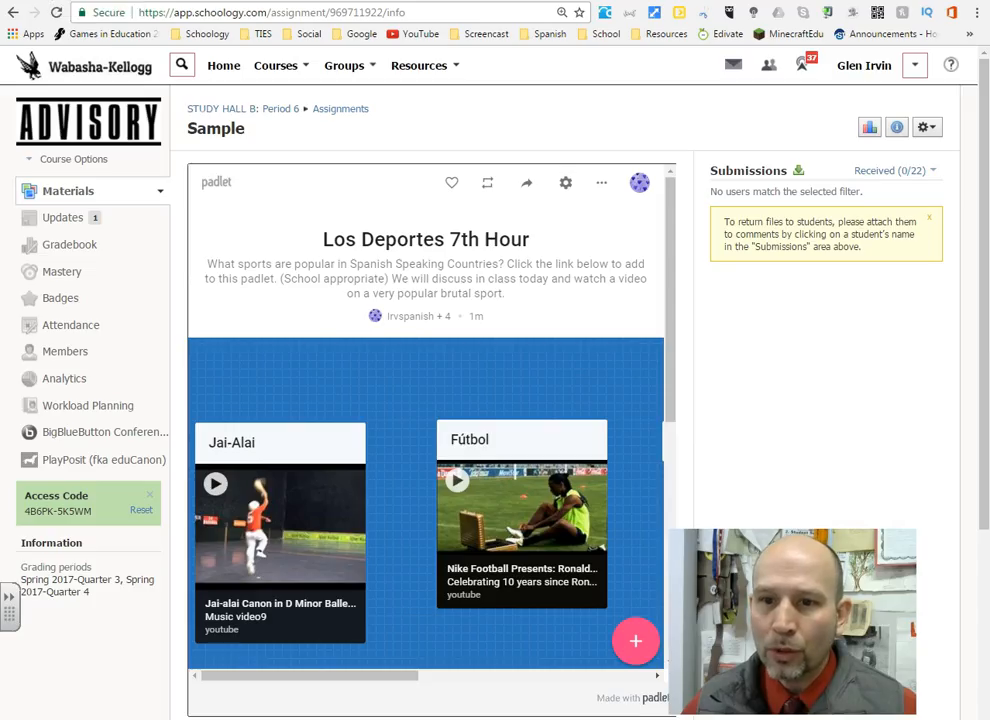
left_click(72, 195)
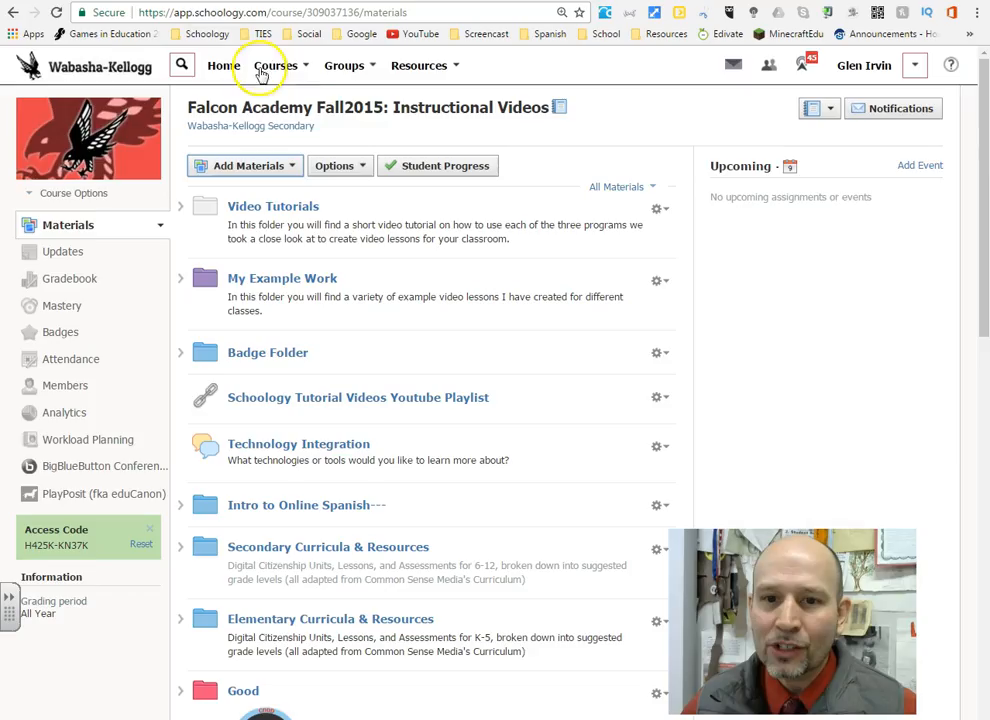
left_click(233, 166)
left_click(258, 223)
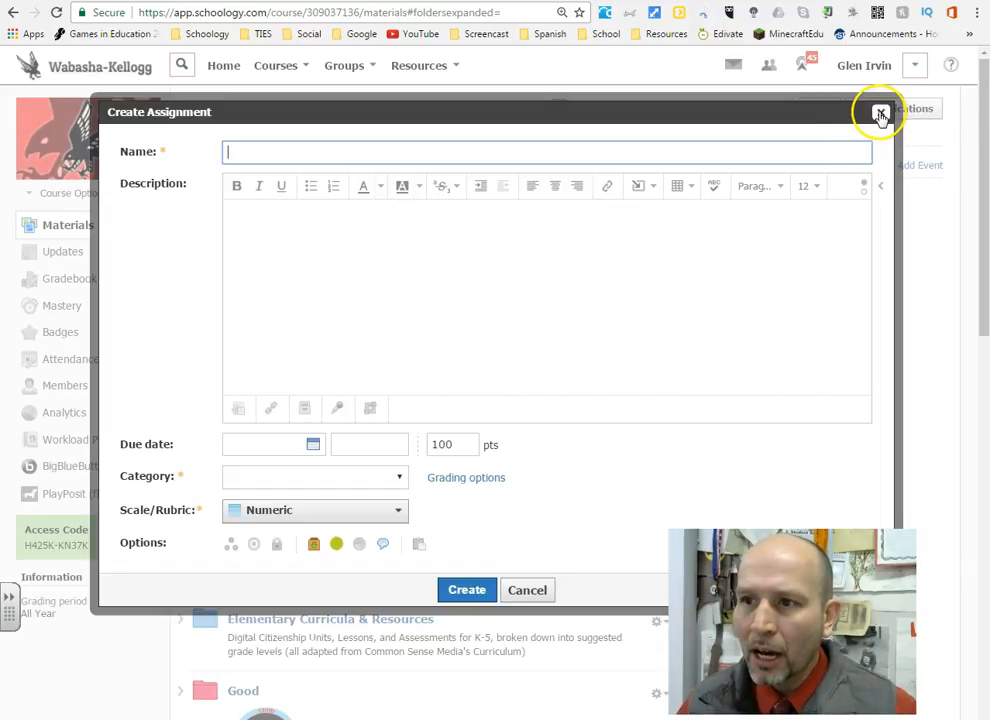
left_click(302, 153)
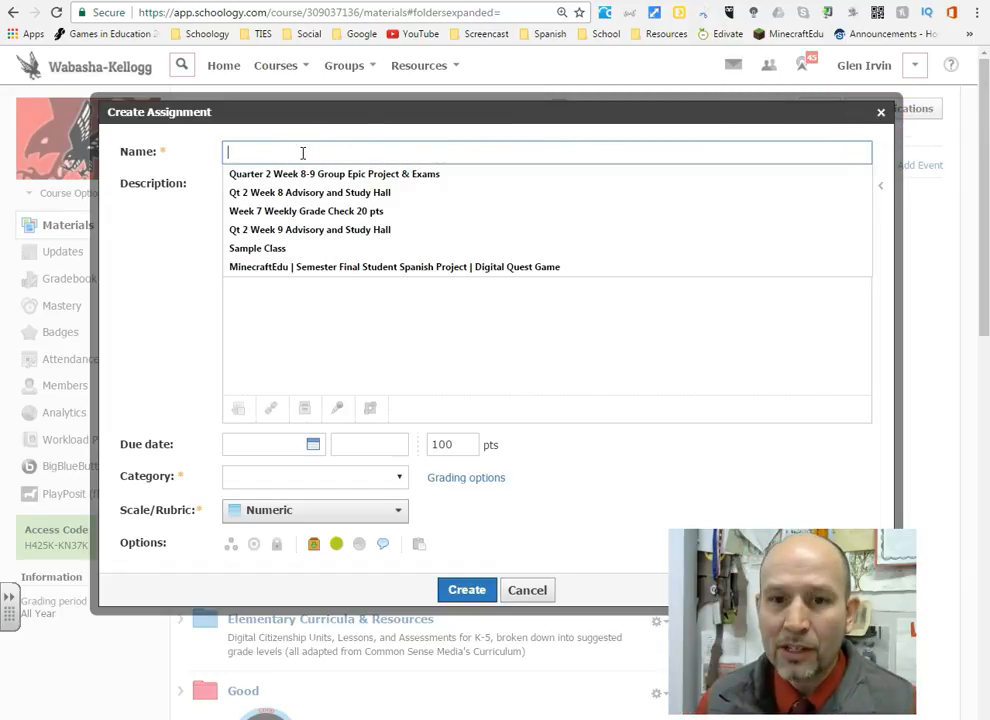
type("Padlet Example")
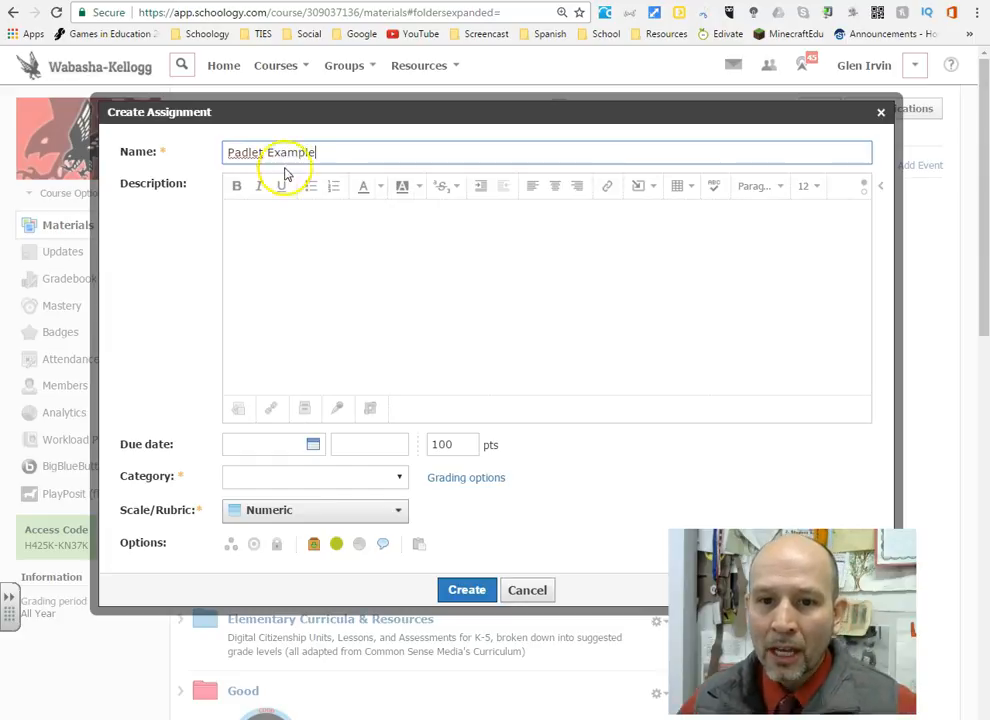
Switch the assignment description to HTML source mode and paste the copied padlet embed code into it.
left_click(298, 238)
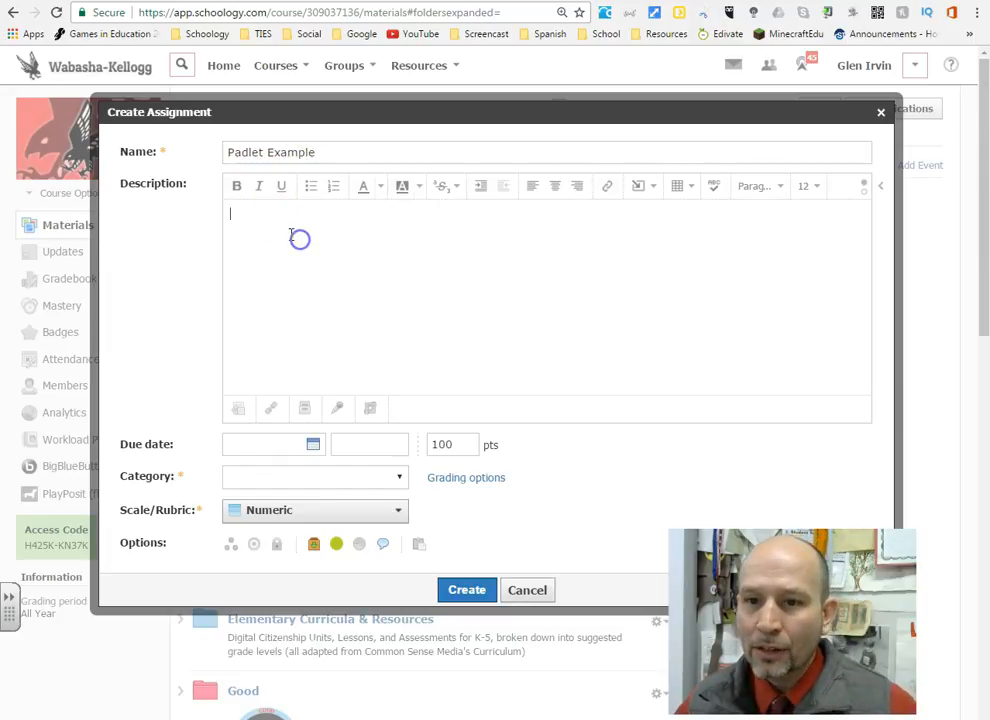
left_click(865, 190)
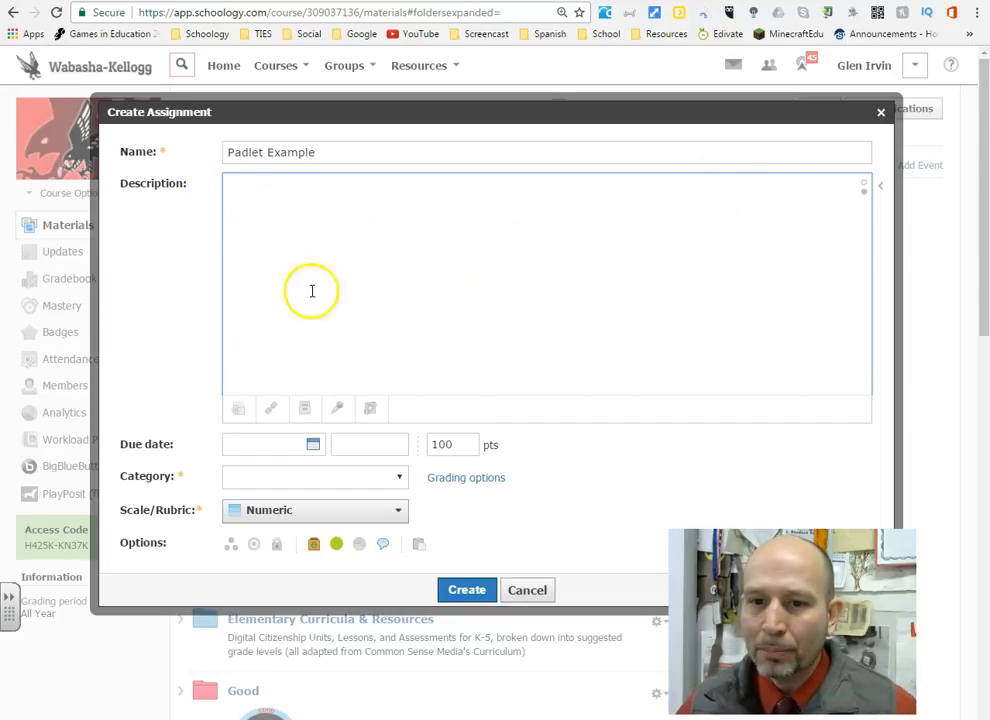
right_click(419, 206)
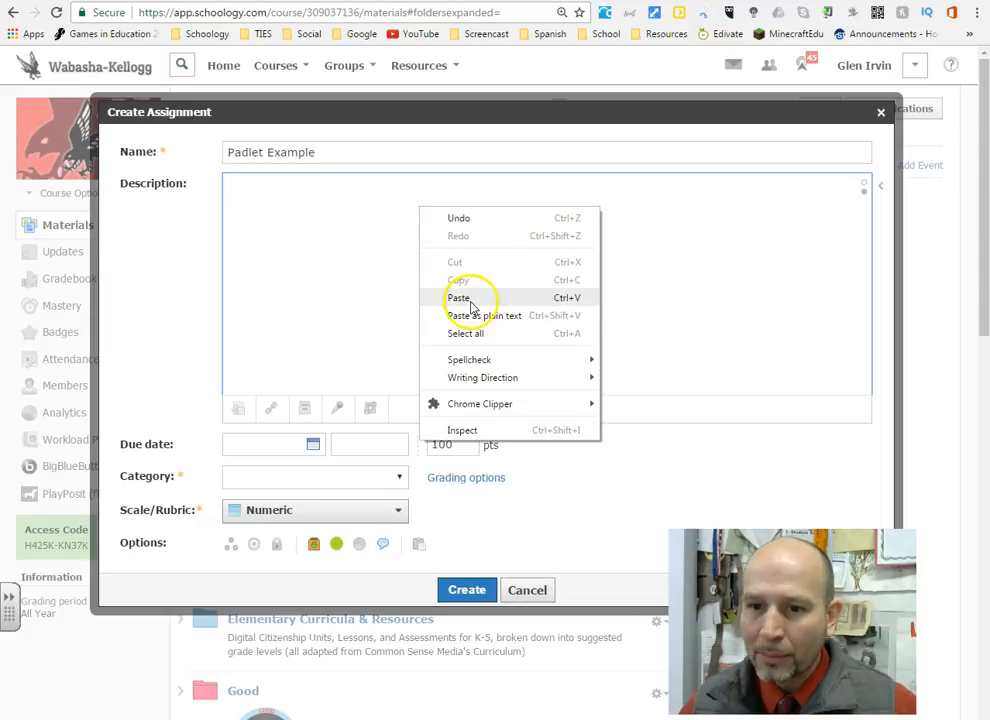
left_click(298, 179)
key("ctrl+v")
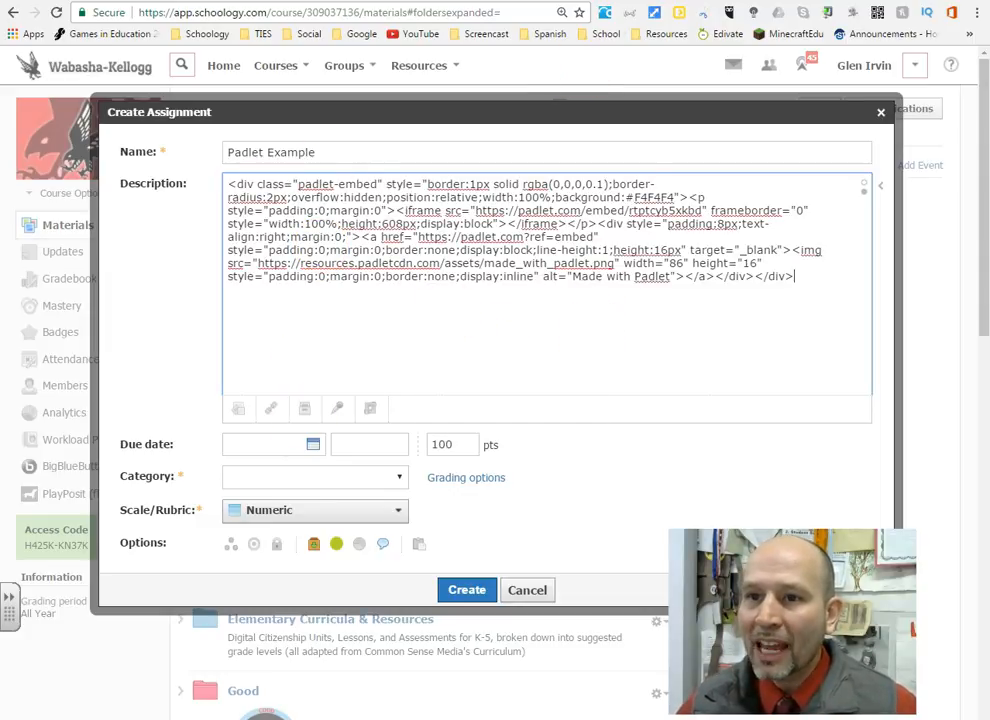
left_click(330, 1)
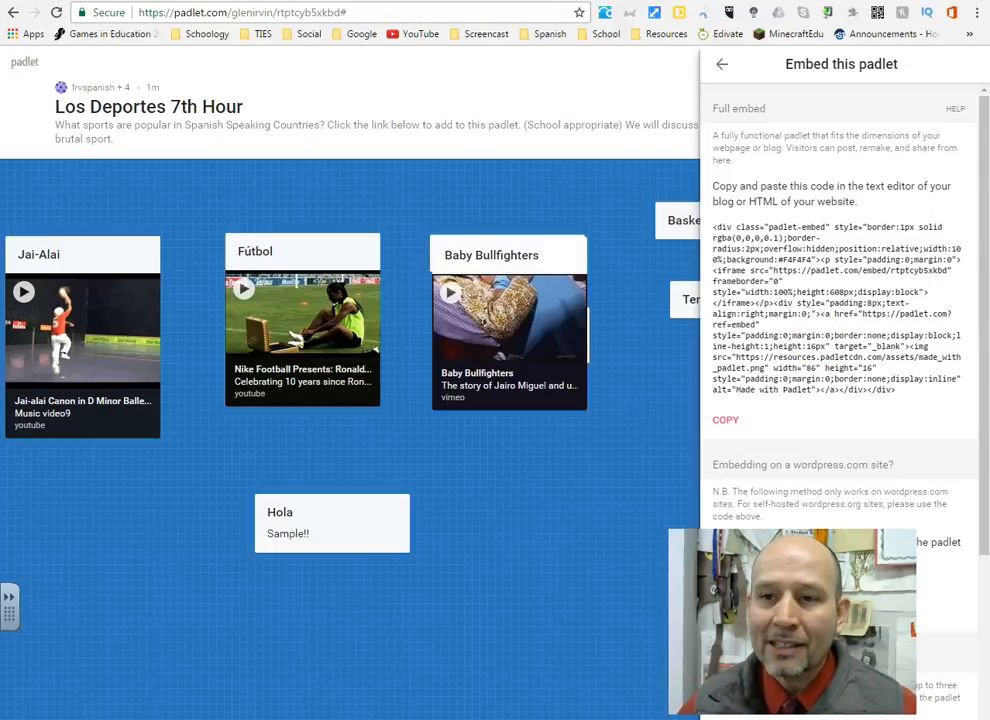
left_click(128, 1)
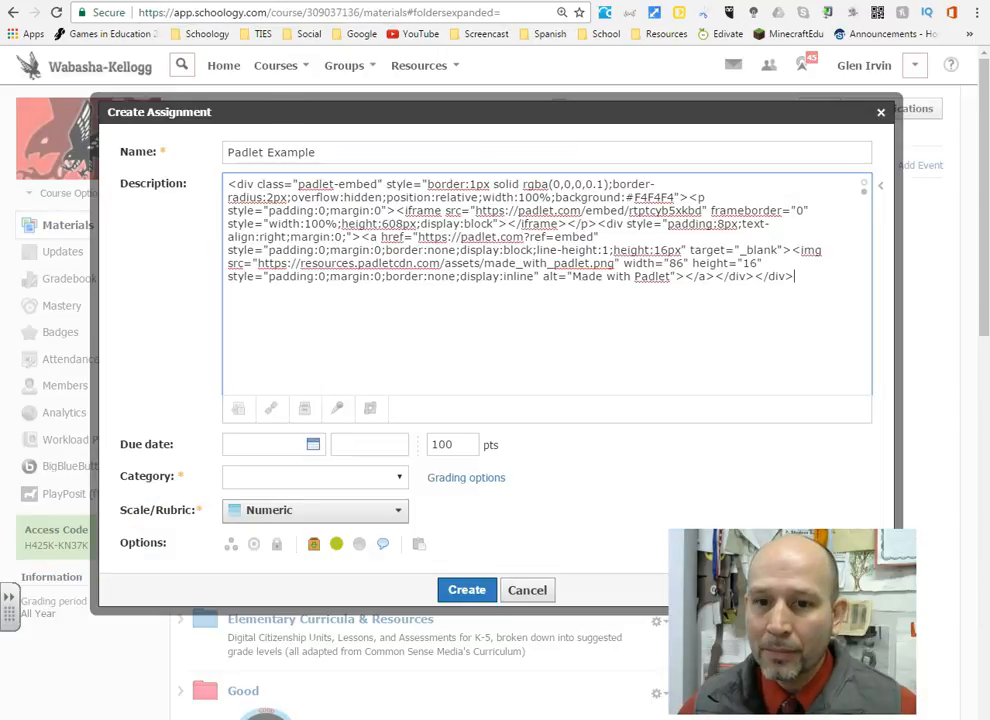
Set the assignment's category to Quiz, create it, and open Padlet Example from the course materials.
left_click(309, 478)
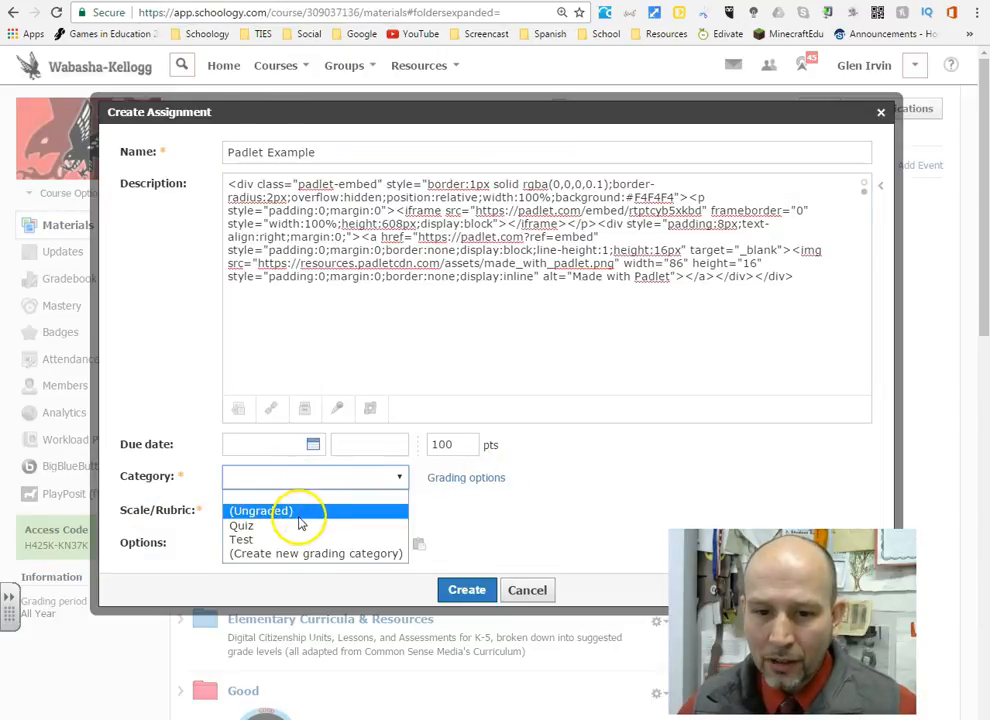
left_click(298, 526)
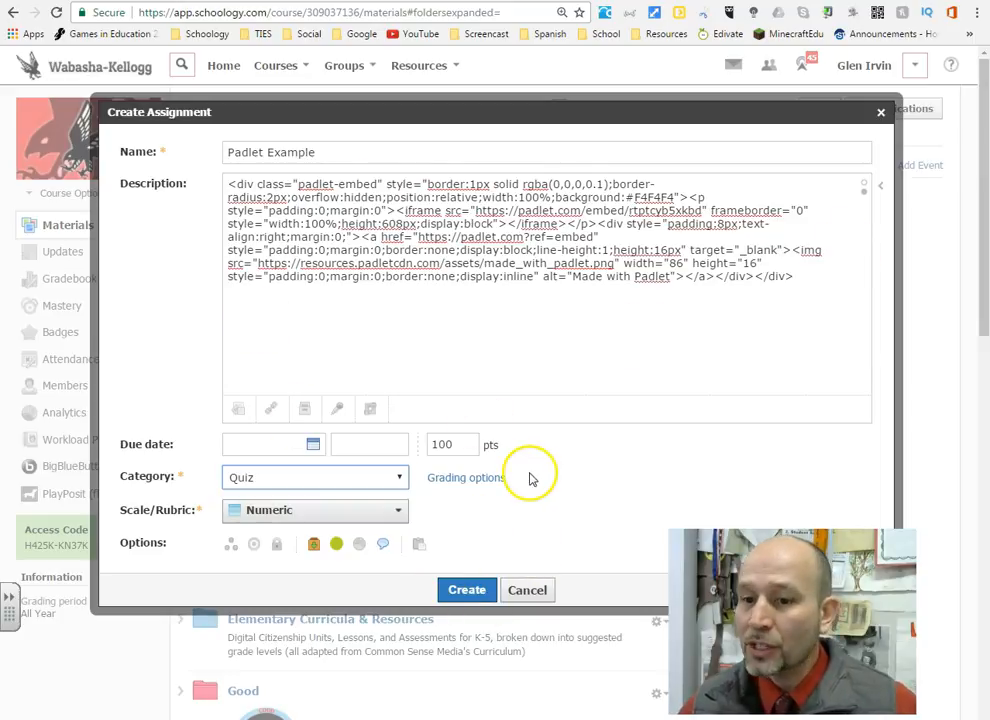
left_click(470, 590)
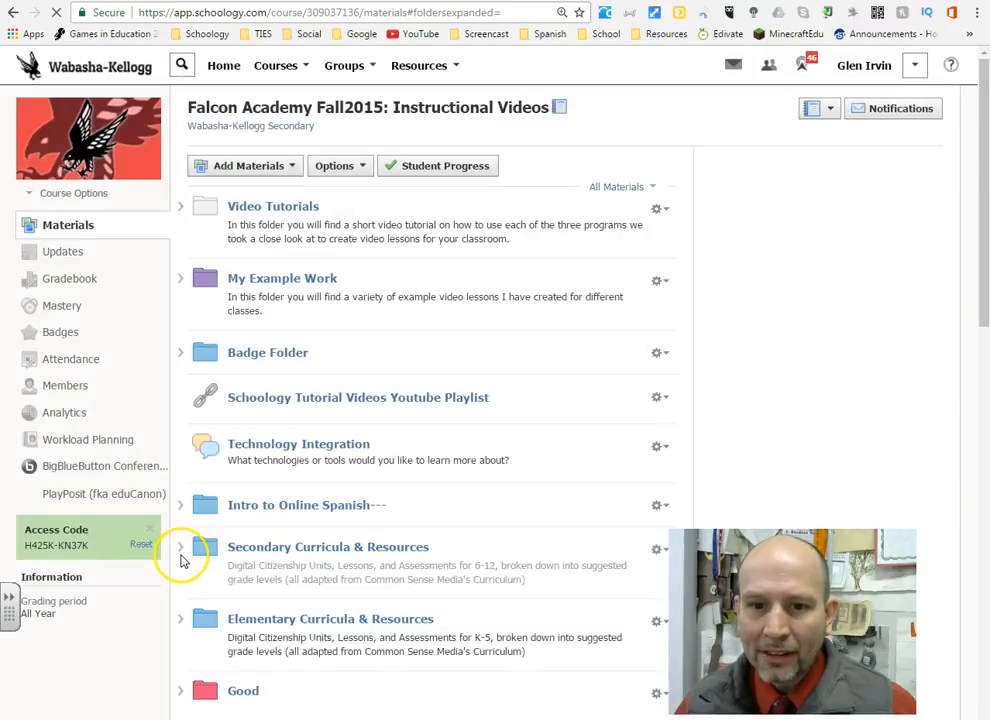
scroll(195, 552, "down", 15)
left_click(267, 568)
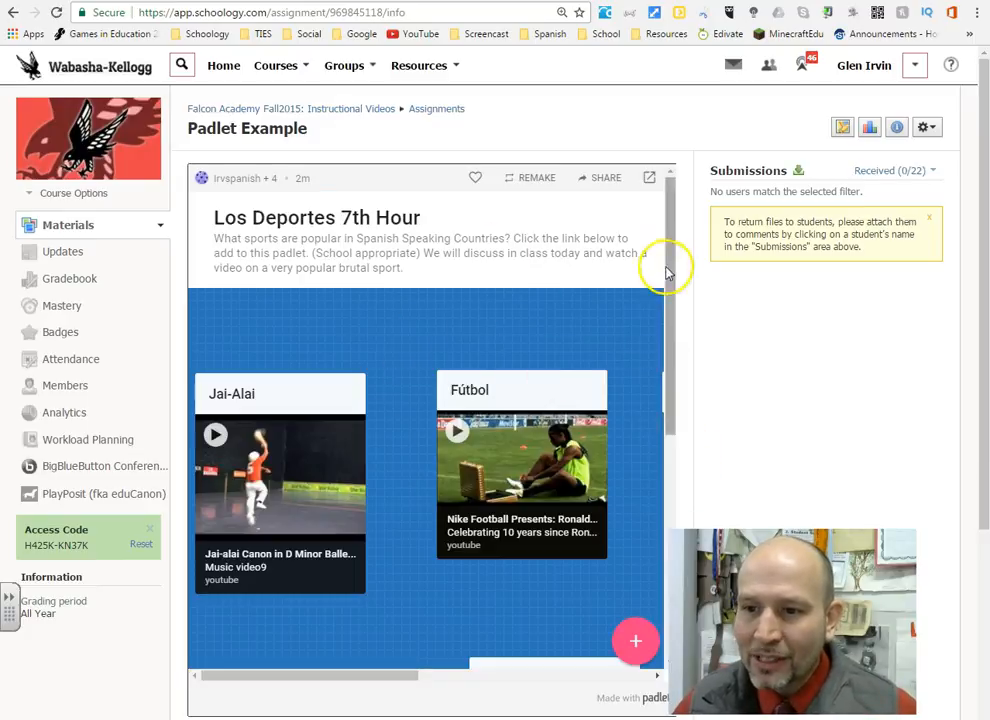
Add a post titled "Hi this is an example!" to the padlet embedded in the assignment.
mouse_move(360, 677)
left_mouse_down()
mouse_move(449, 681)
mouse_move(349, 681)
left_mouse_up()
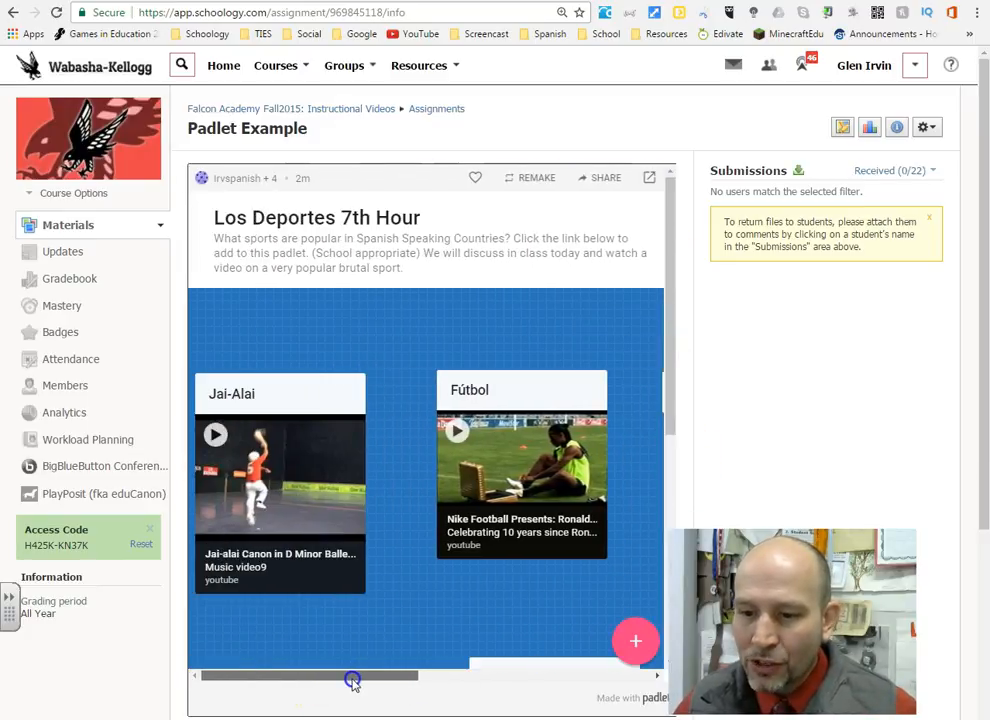
left_click(638, 641)
left_click(639, 642)
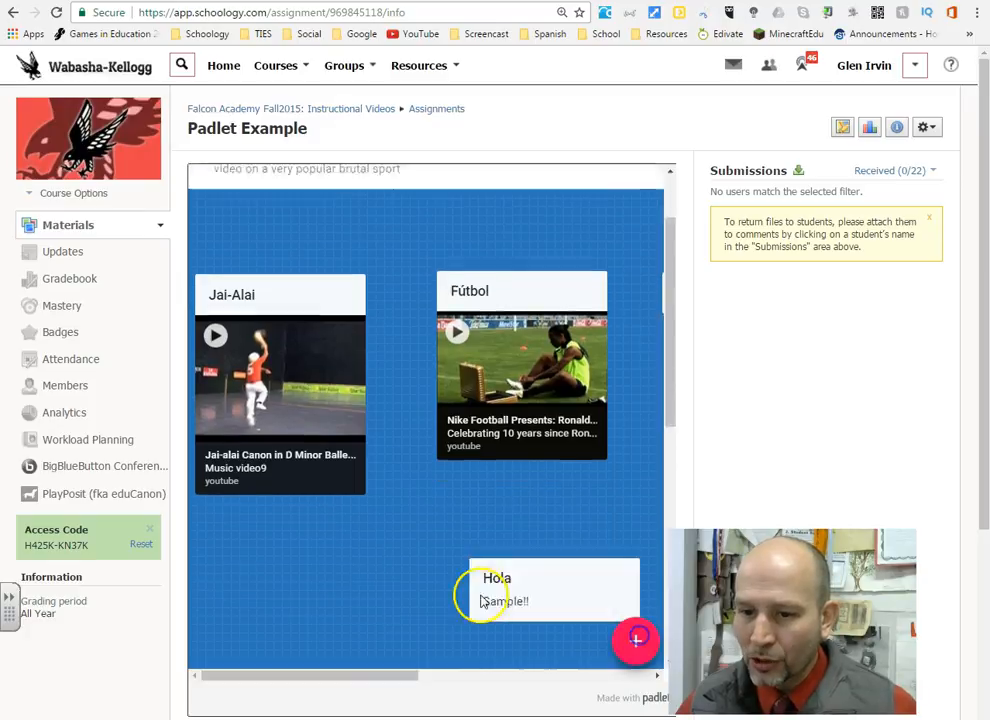
left_click(274, 588)
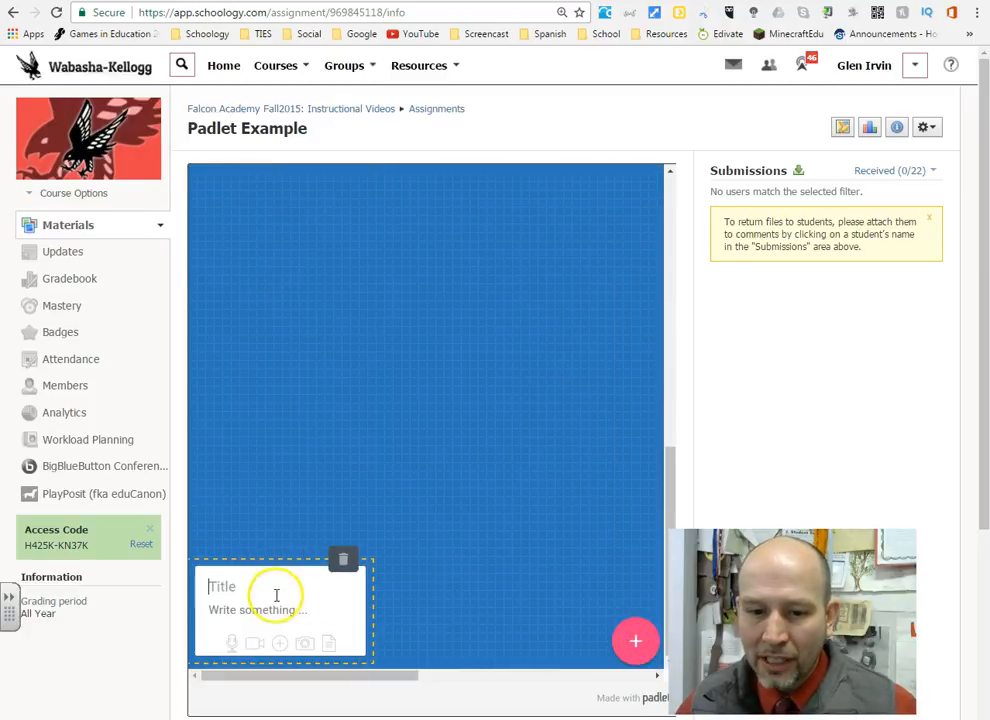
type("Hi this is an example!")
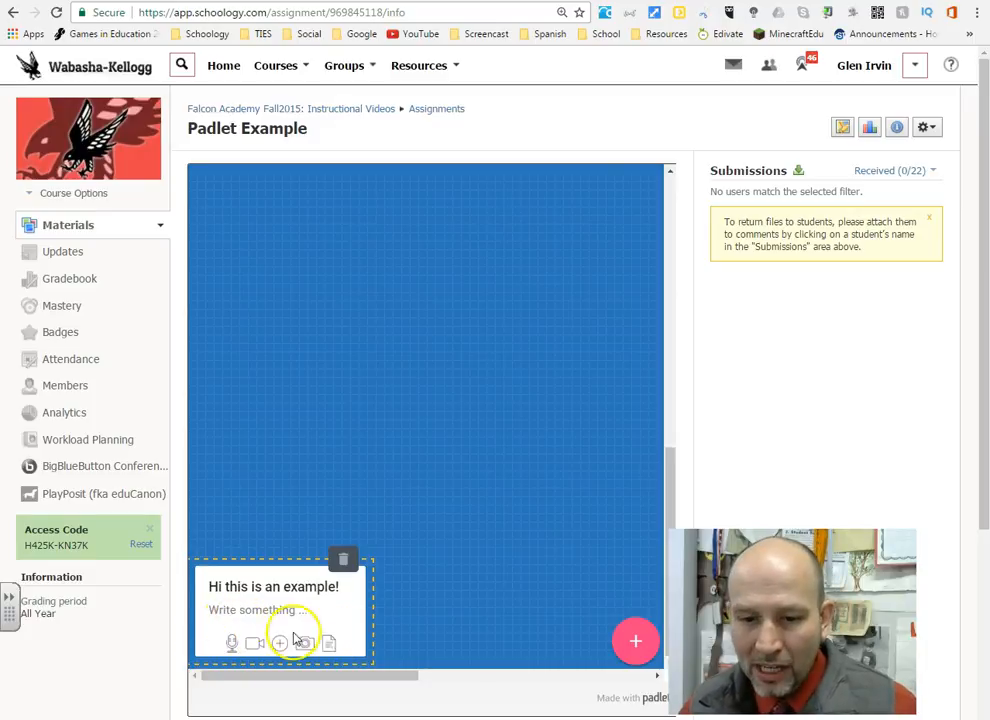
left_click(484, 583)
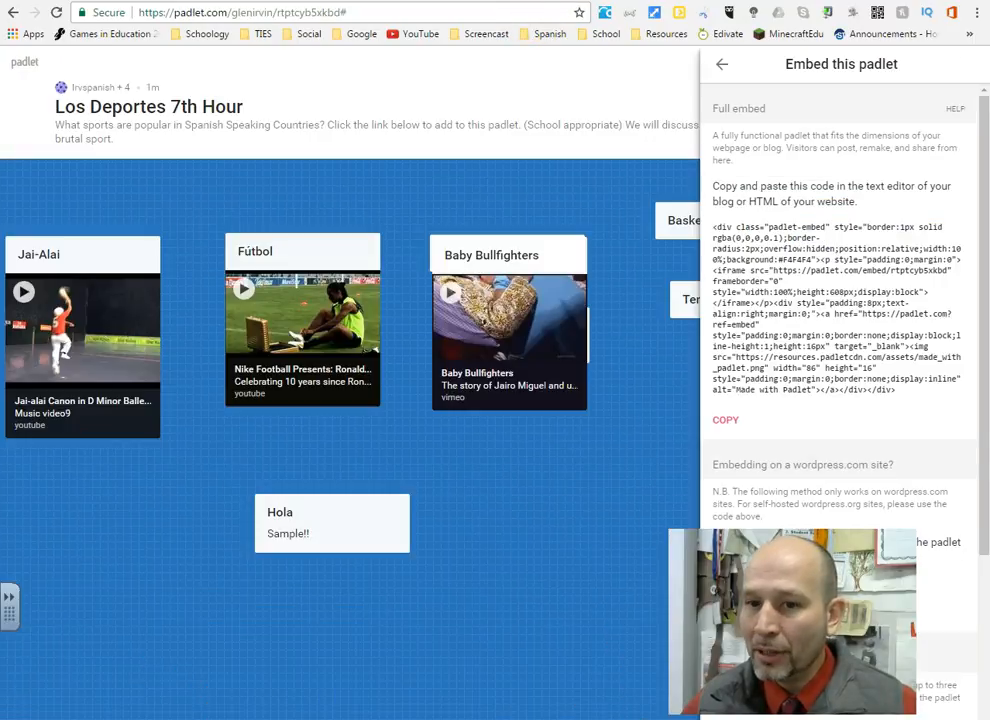
Switch to Padlet and move the "Hi this is an example!" post up beside the Hola post, below Jai-Alai.
scroll(423, 528, "down", 3)
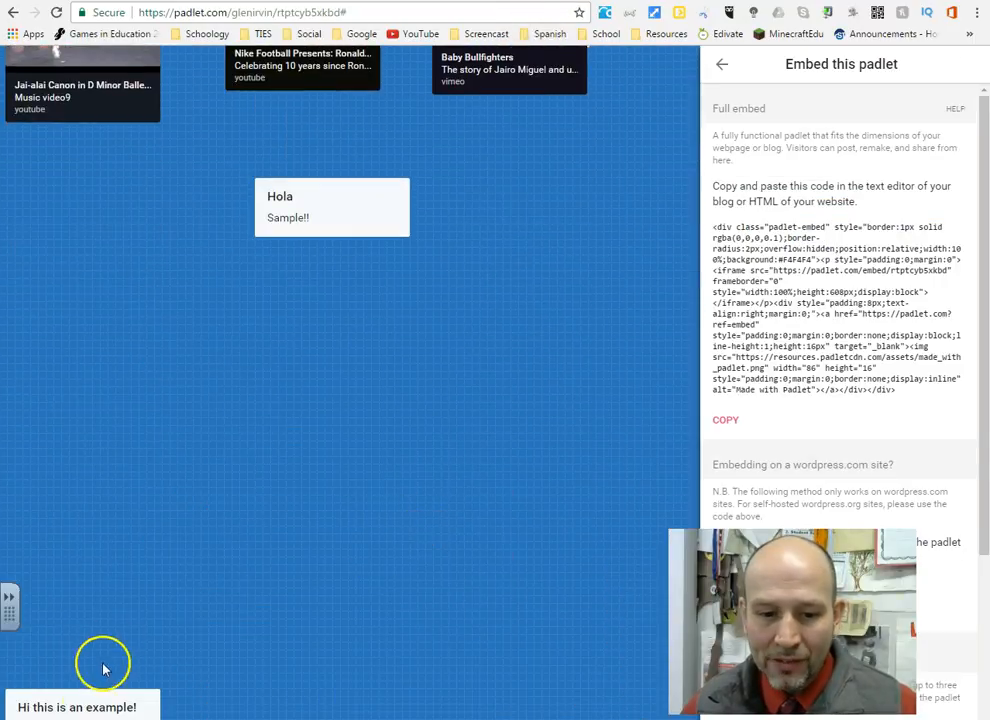
left_click_drag(54, 697, 108, 338)
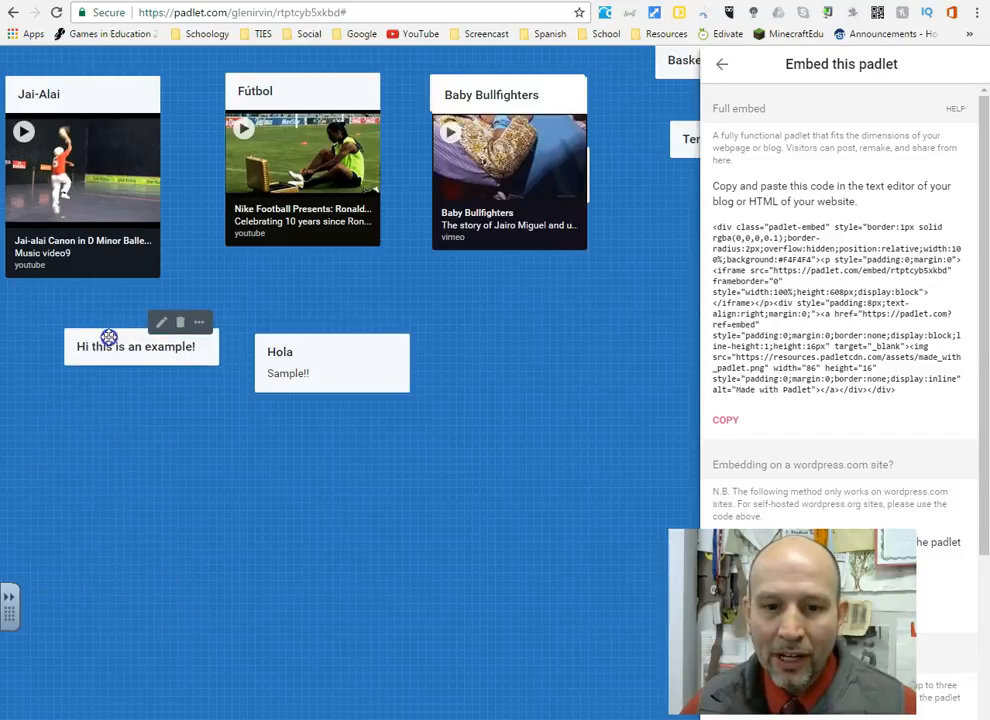
scroll(380, 270, "up", 2)
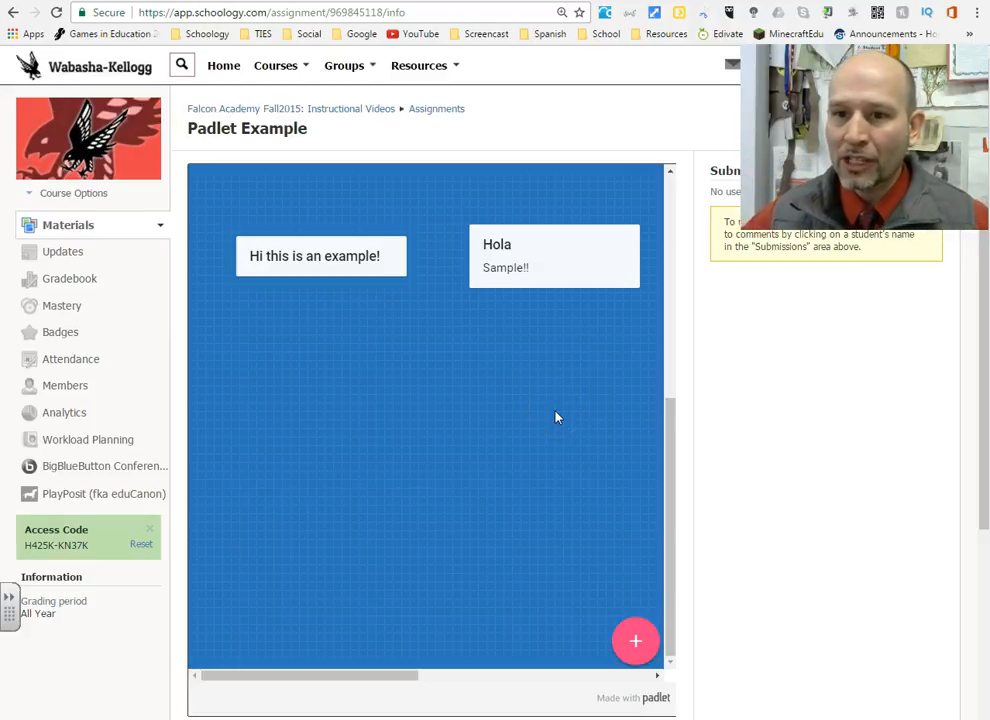
left_click(385, 480)
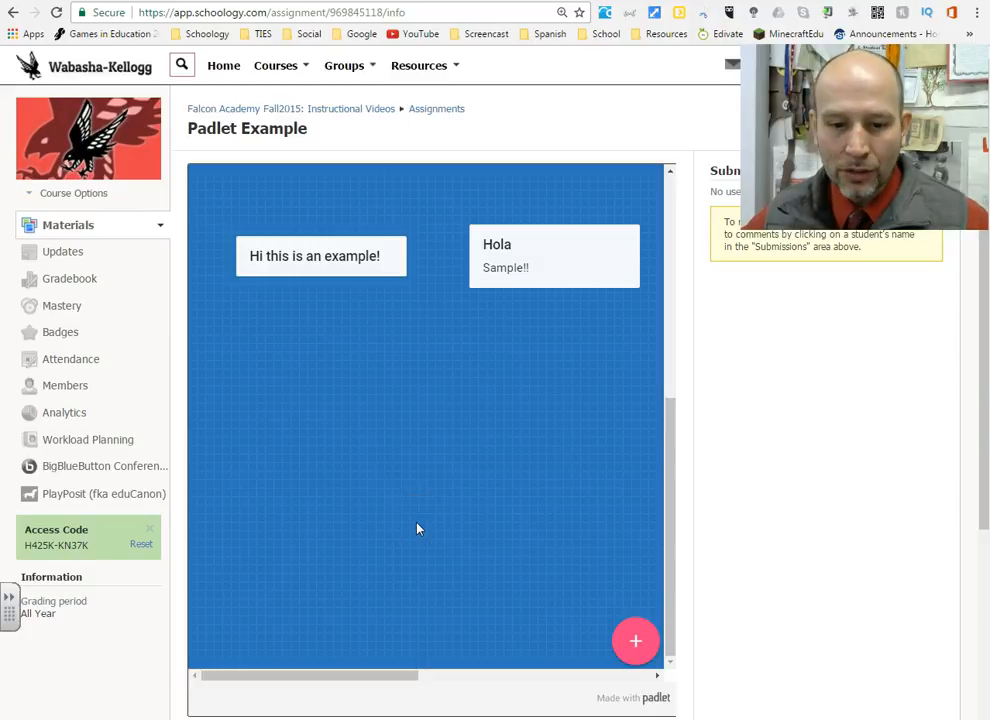
left_click(862, 466)
left_click(858, 465)
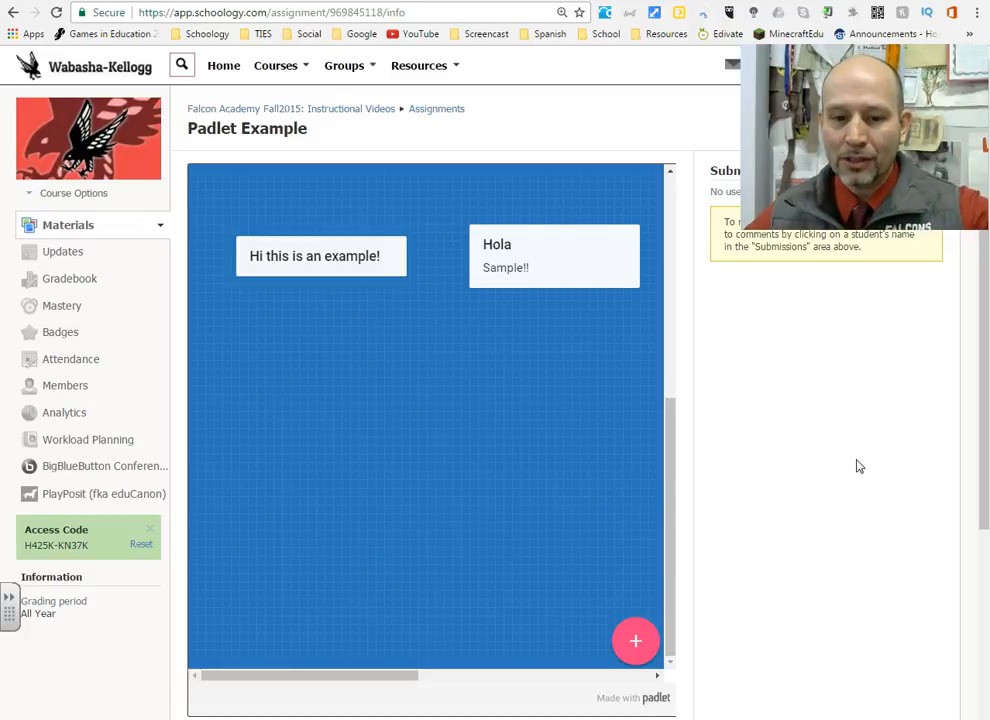
key("super")
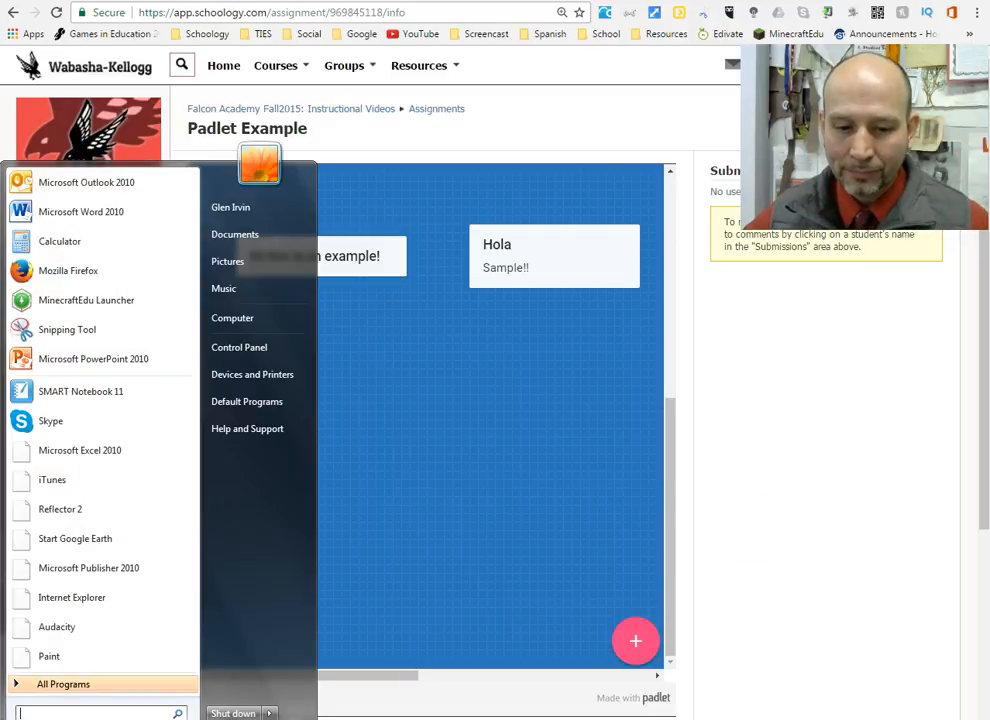